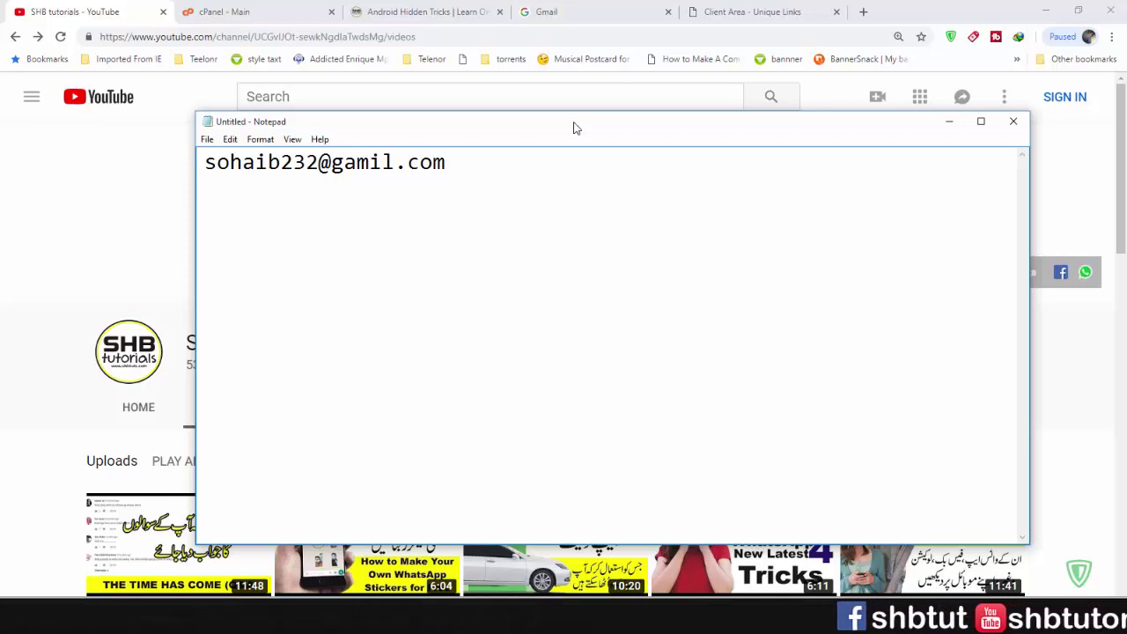
- Add a YouTube no-reply address on a new line below the Gmail address
key(Return)
key(Return)
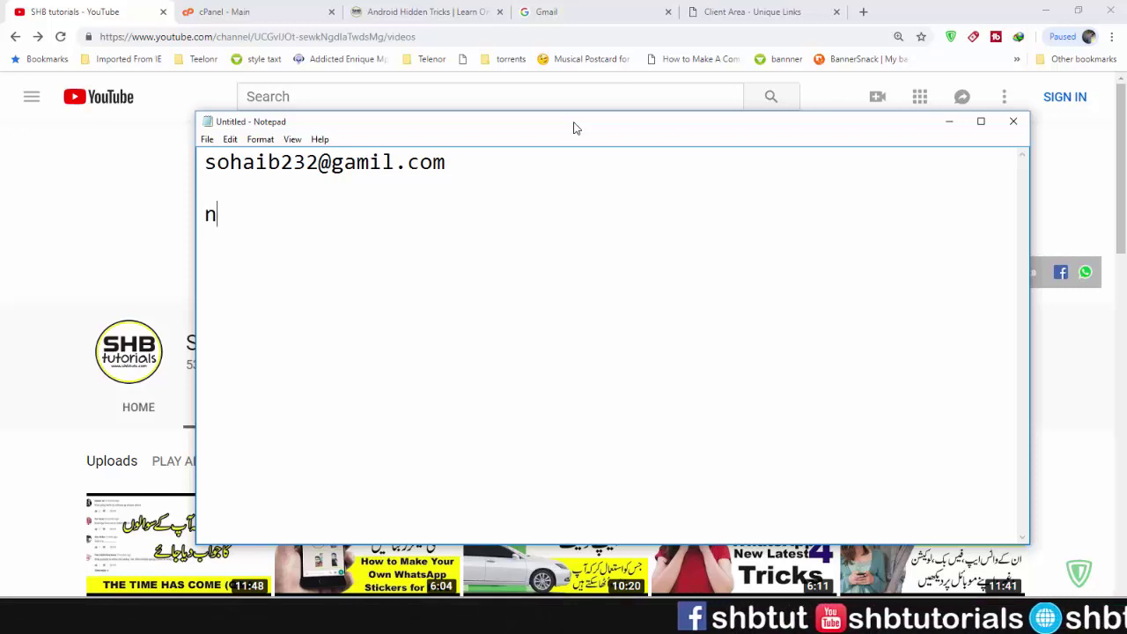
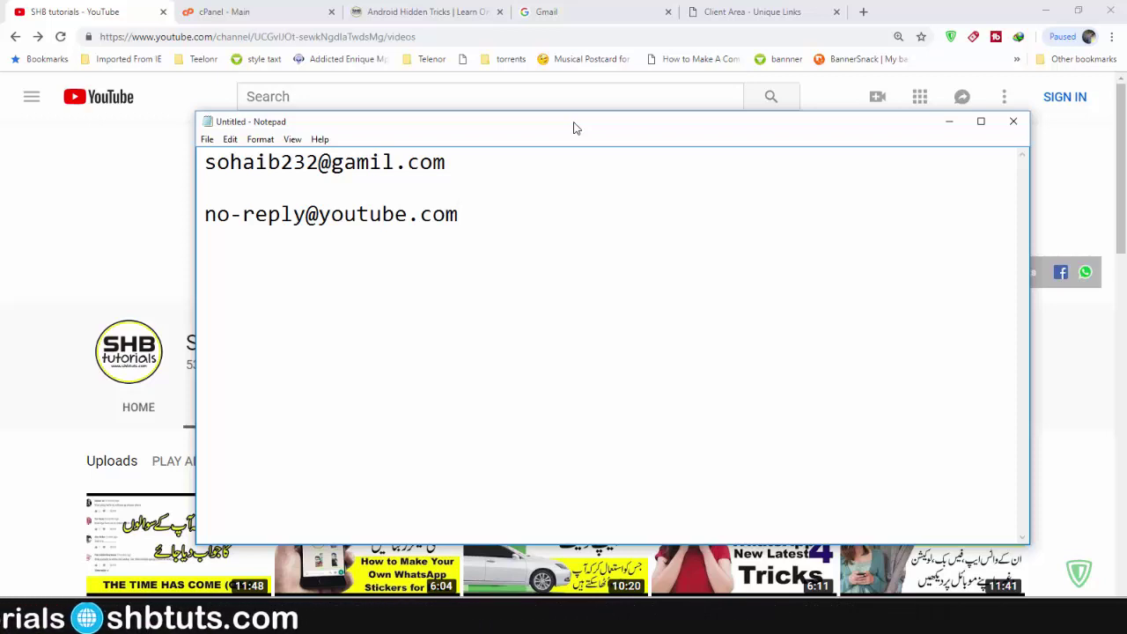
- Add a Facebook support address, fixing the 'suppprt' typo, and begin an admin address below it
key(Return)
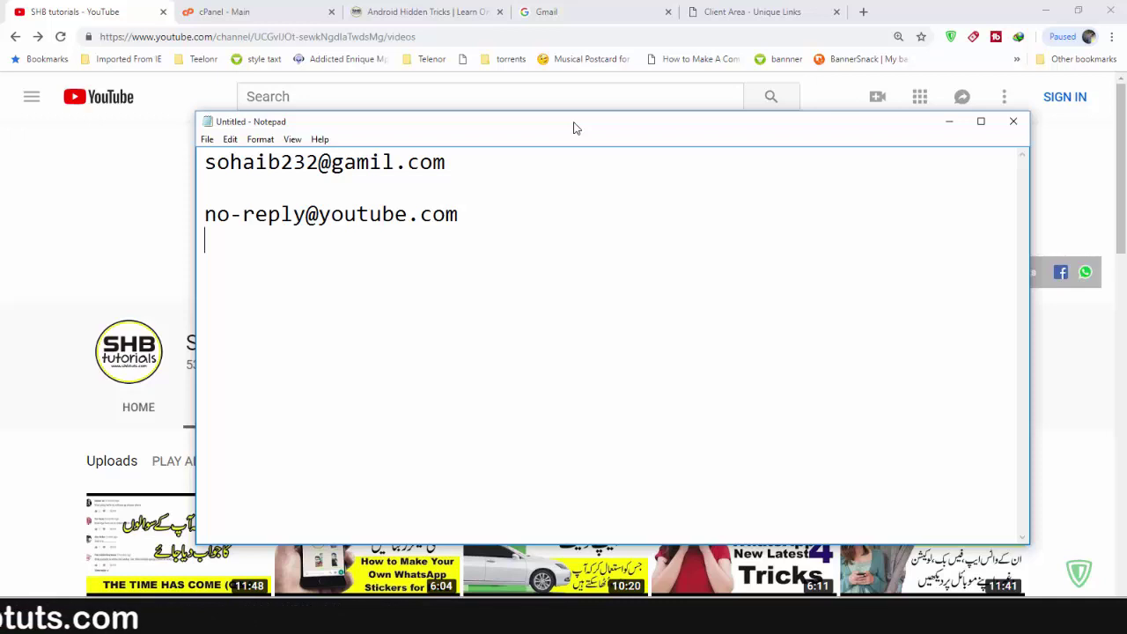
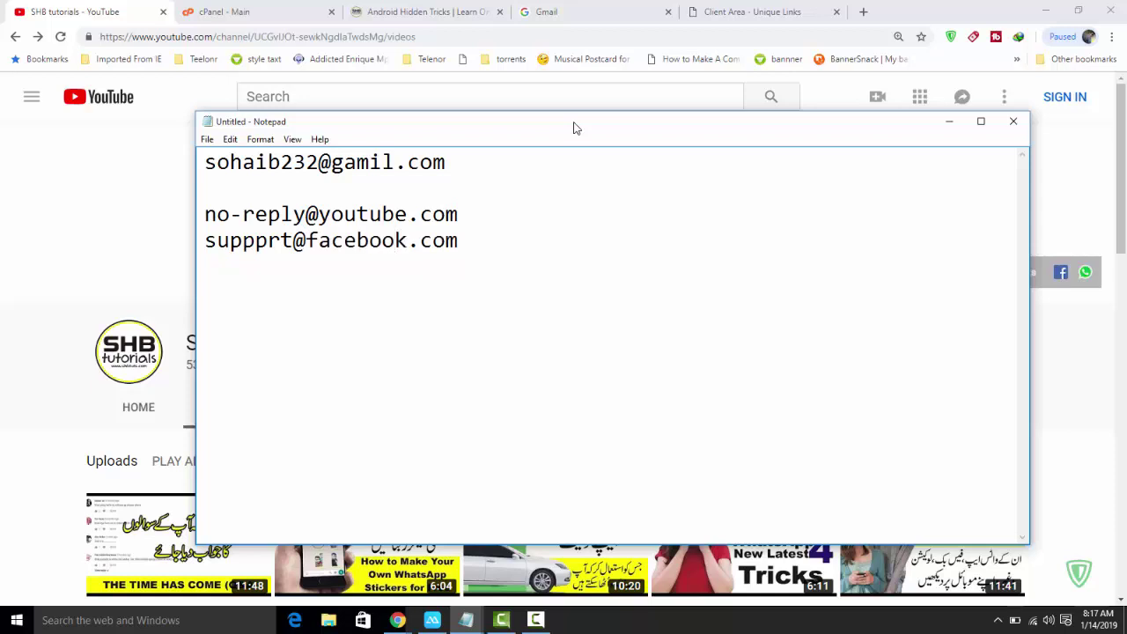
key(Left)
key(Left)
key(Left)
key(Left)
key(Left)
key(Left)
key(Left)
key(Left)
key(BackSpace)
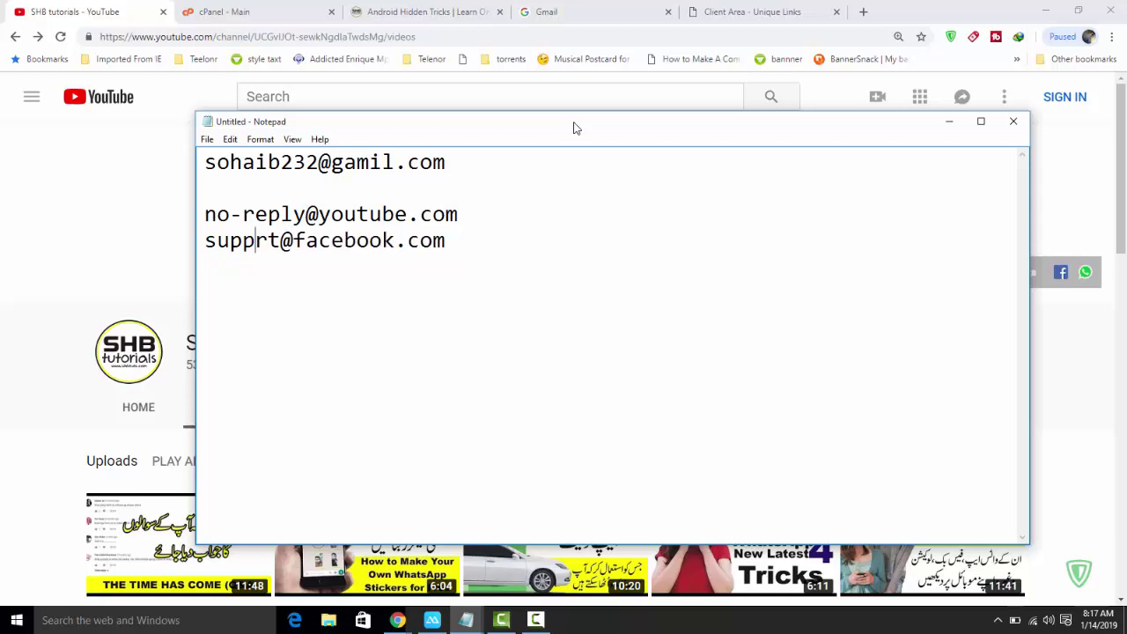
key(Right)
key(Right)
key(Right)
key(Right)
key(Right)
key(Right)
key(Right)
key(Right)
key(Right)
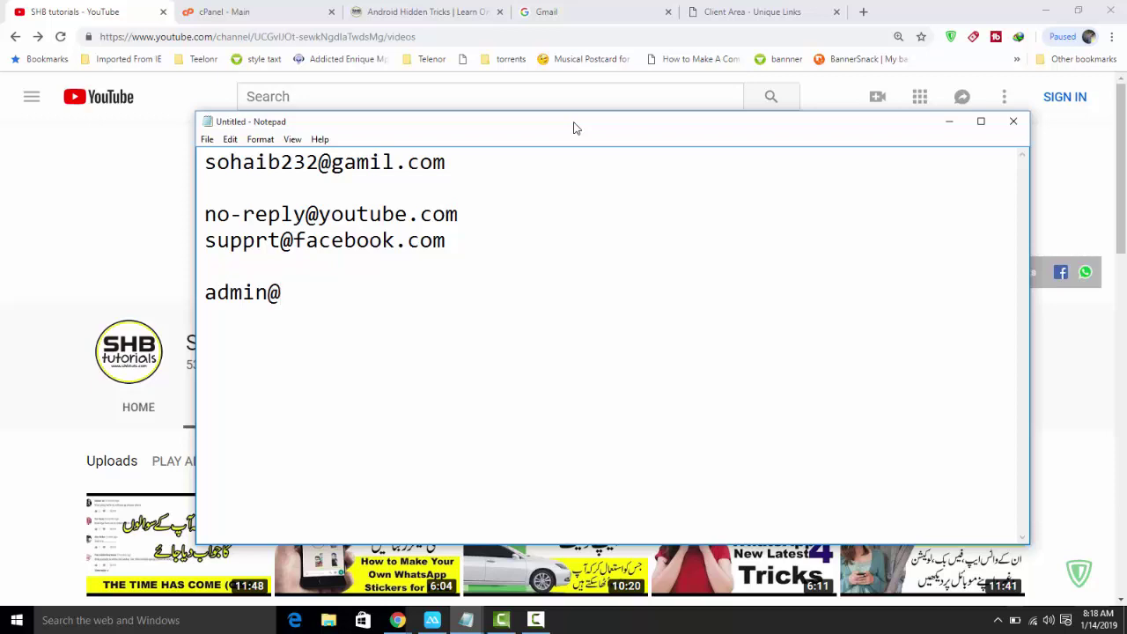
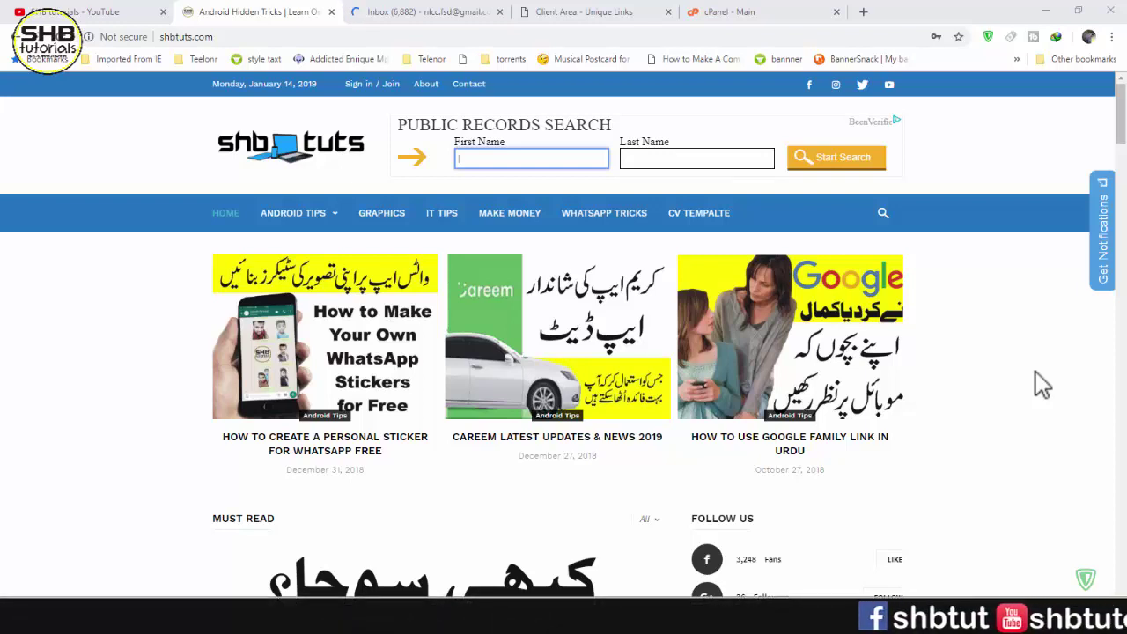
- Highlight and then deselect the shbtuts.com URL in Chrome's address bar
click(233, 37)
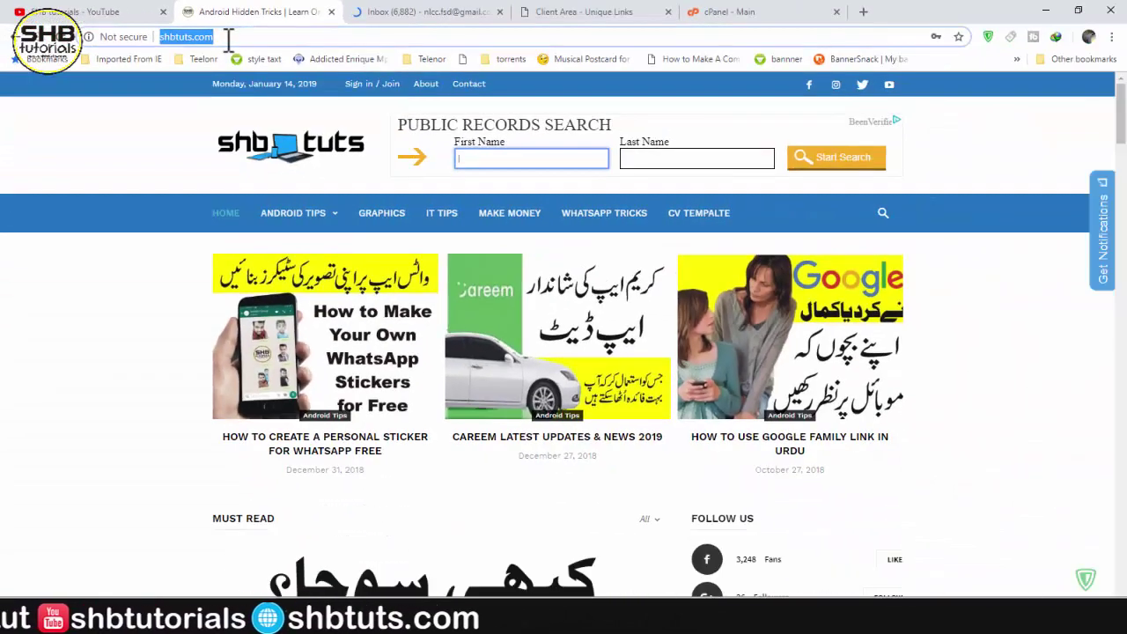
click(221, 38)
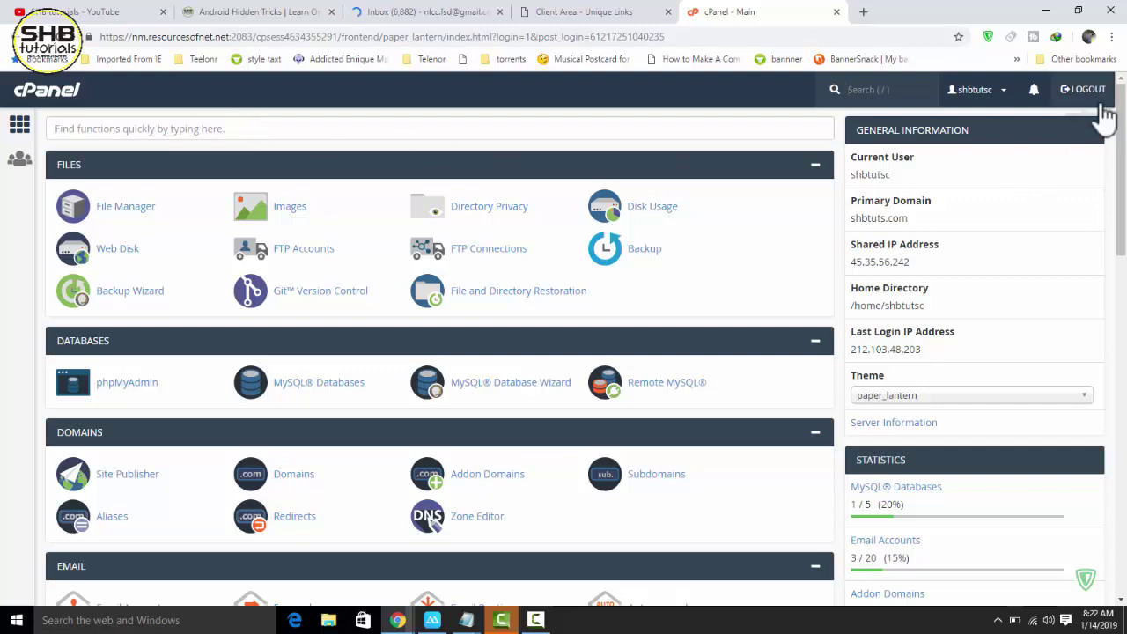
- Scroll to cPanel's EMAIL section and go to Email Accounts
drag(1121, 122, 1123, 211)
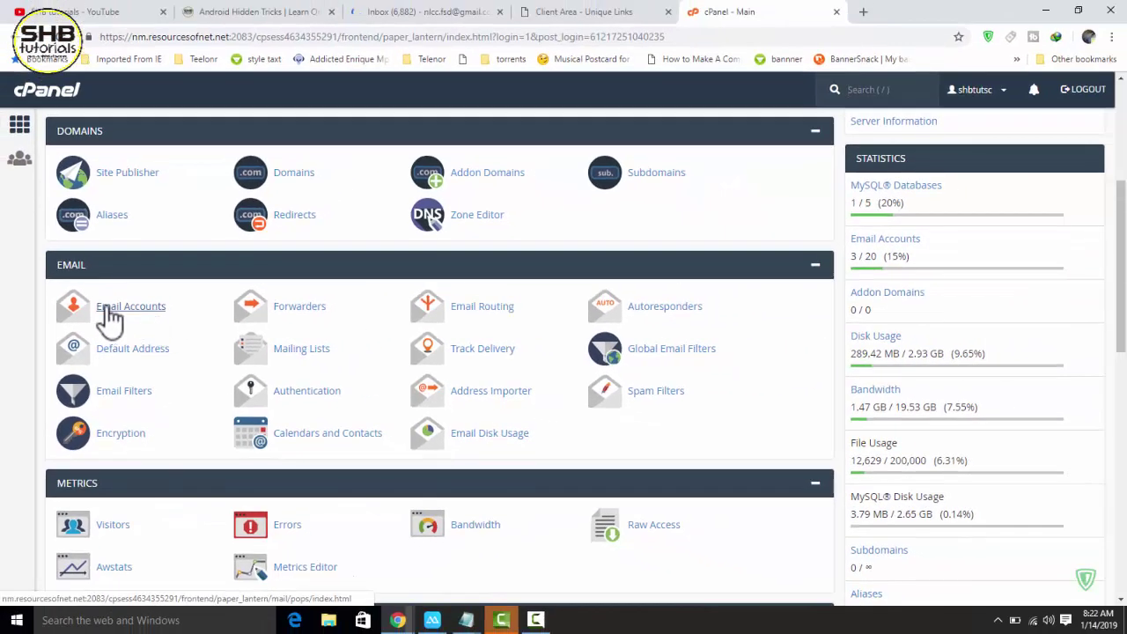
click(137, 308)
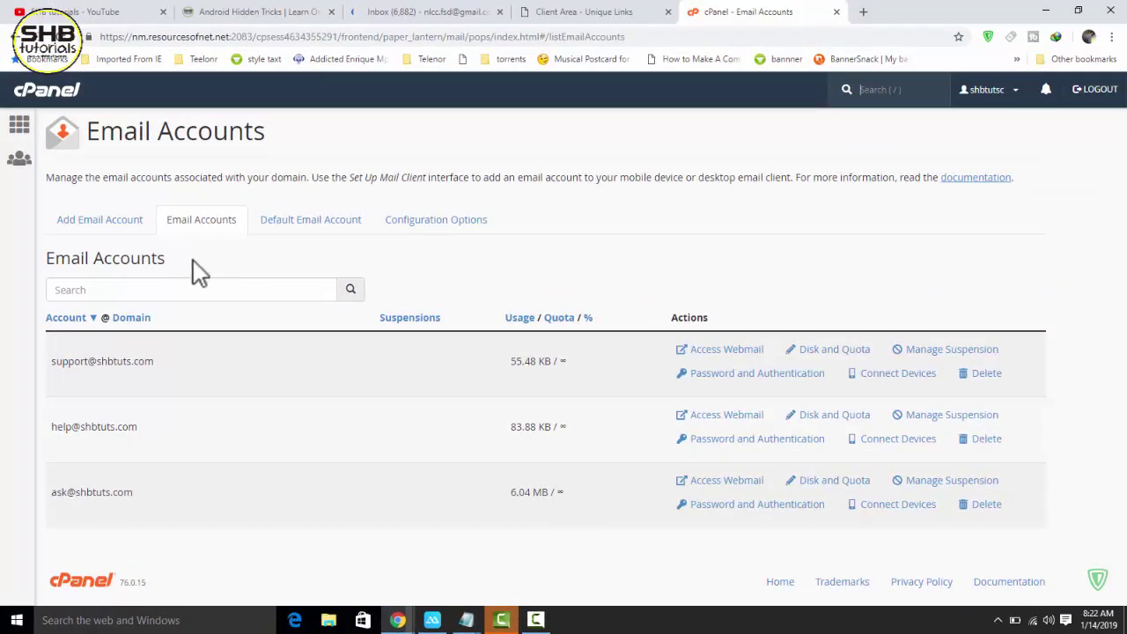
click(126, 228)
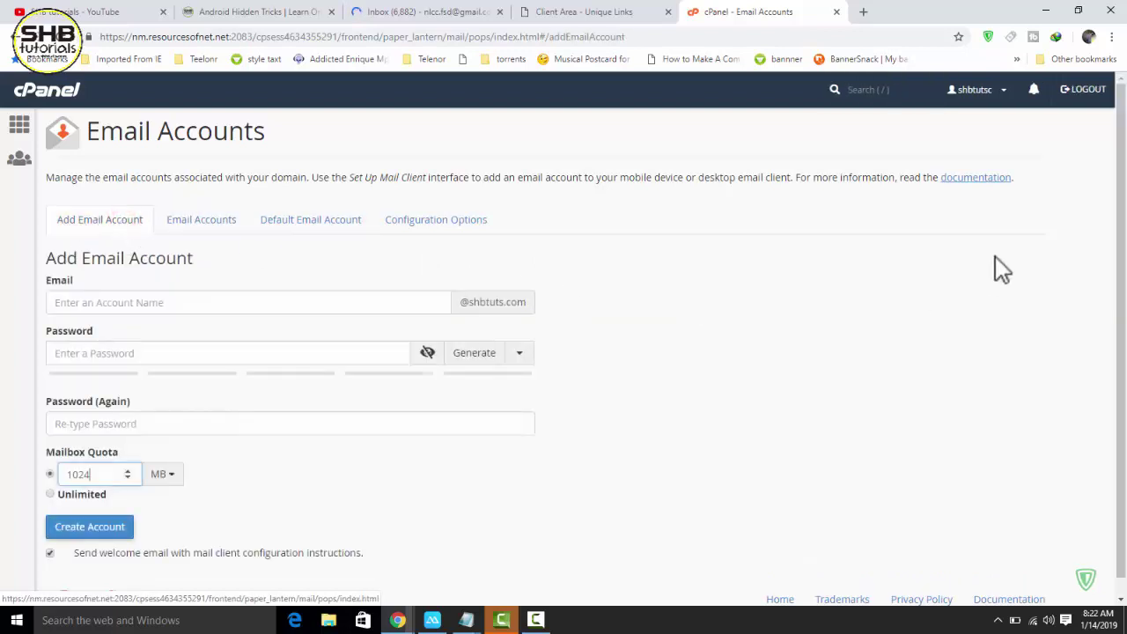
click(94, 302)
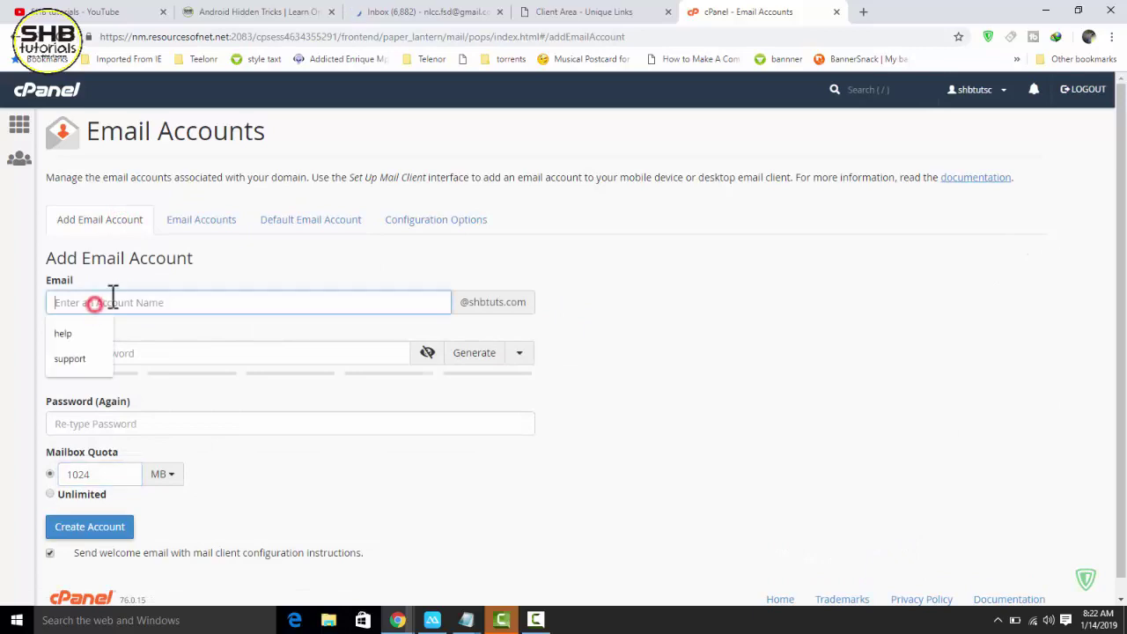
click(278, 280)
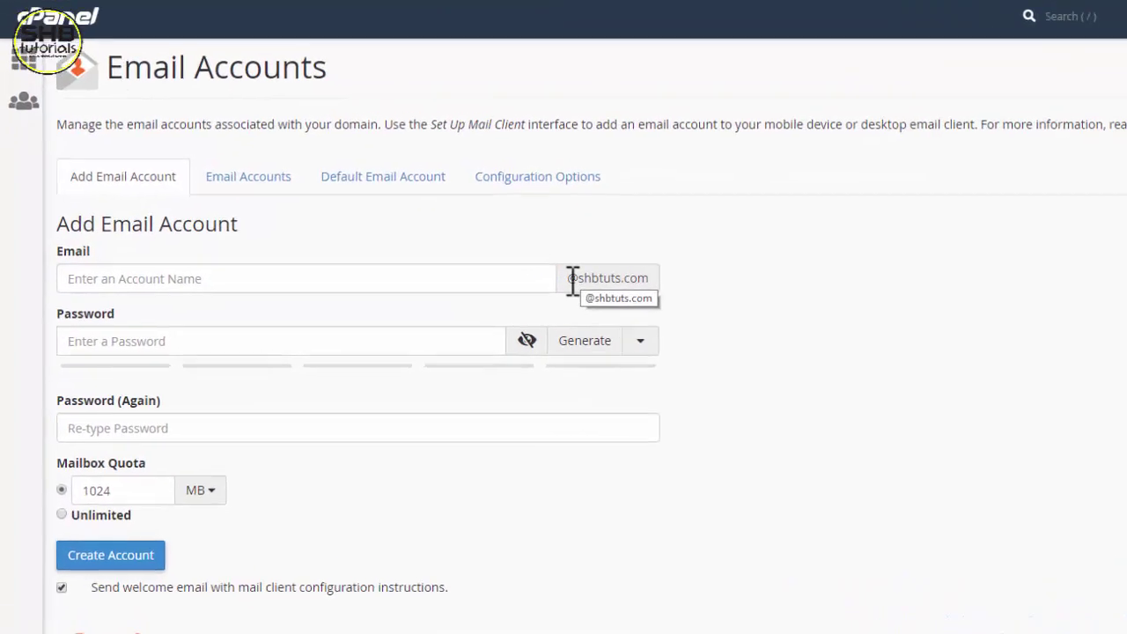
drag(461, 302, 517, 303)
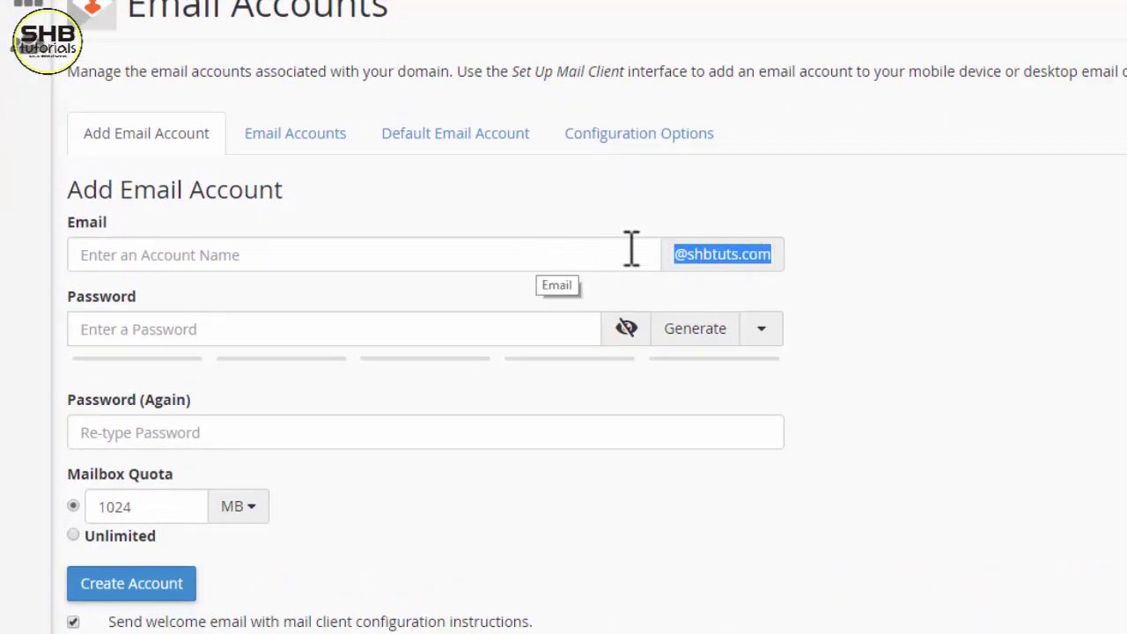
drag(782, 259, 693, 260)
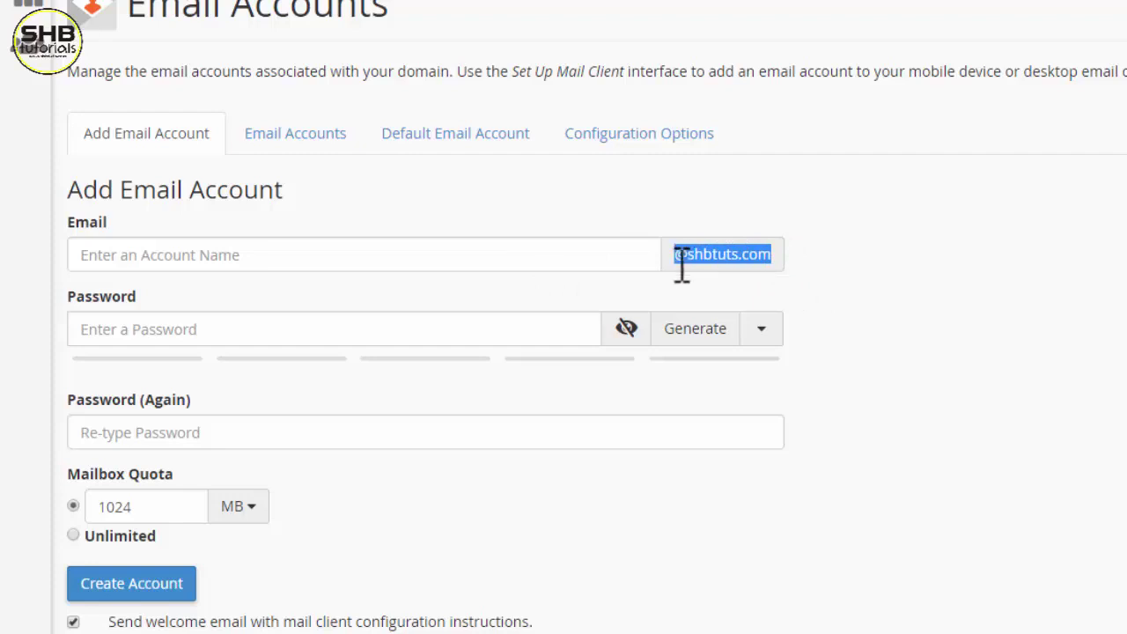
click(309, 255)
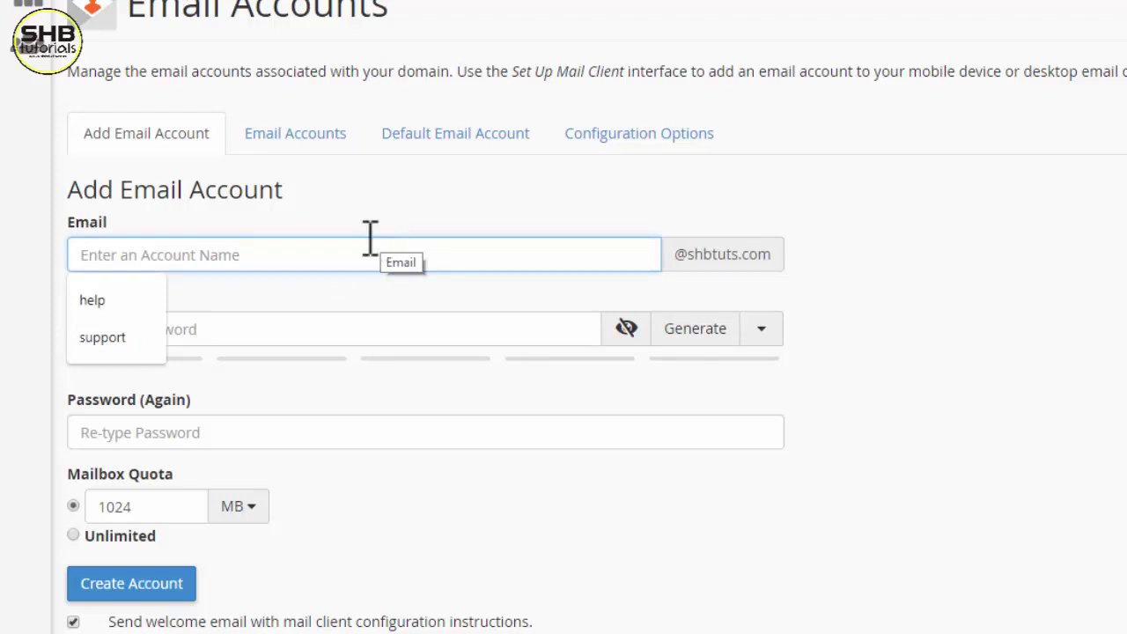
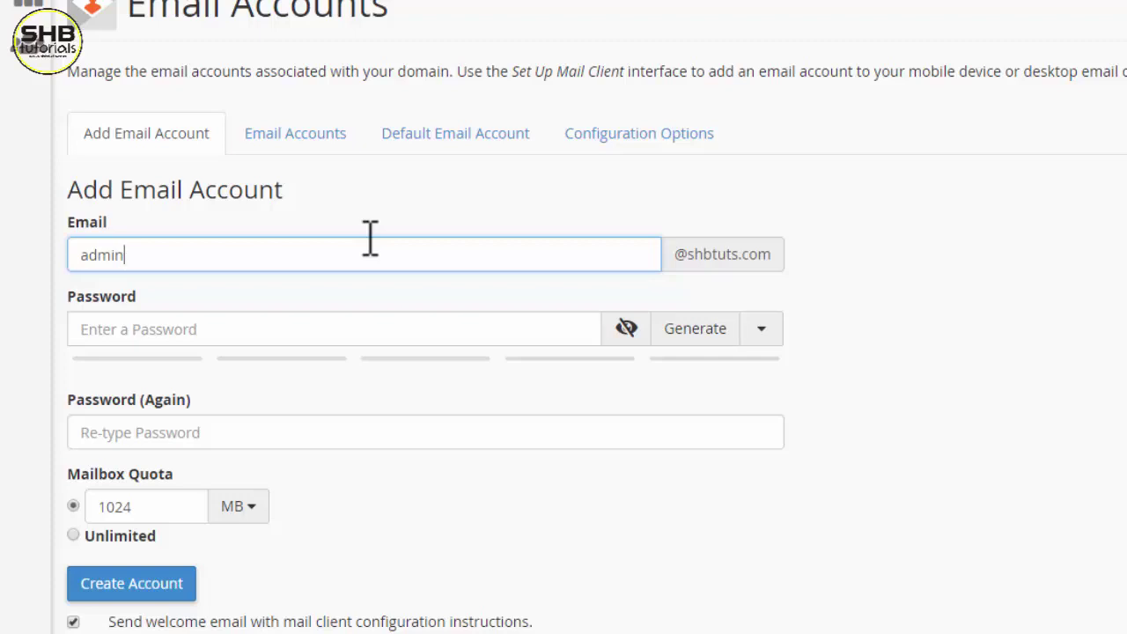
- Start the account name and enter a strong password in both password fields
click(356, 324)
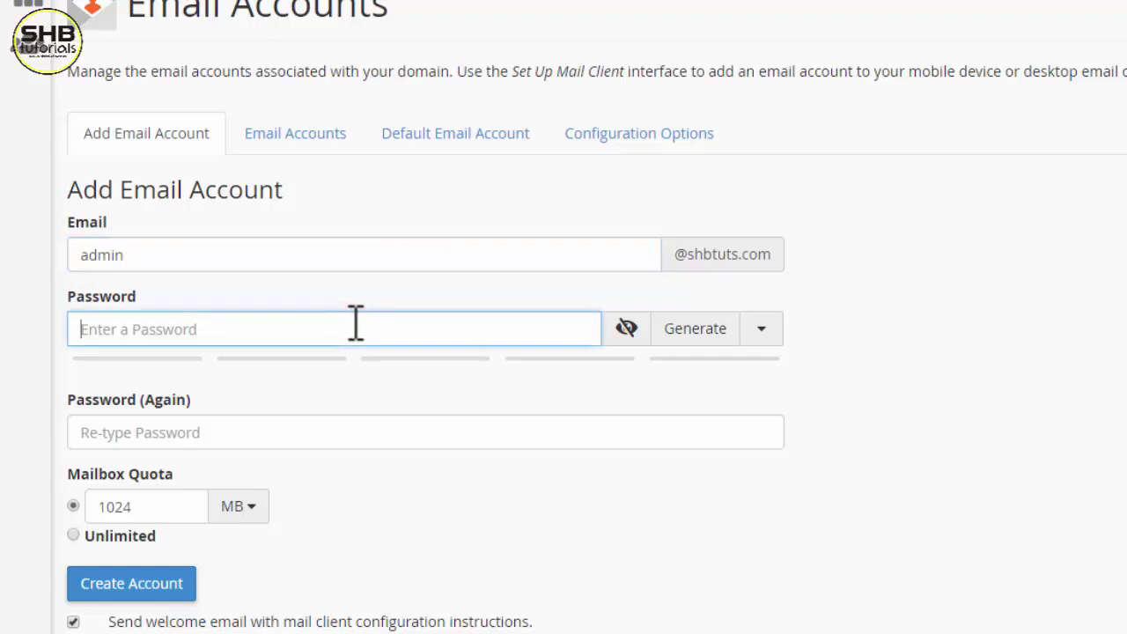
text(••••••••)
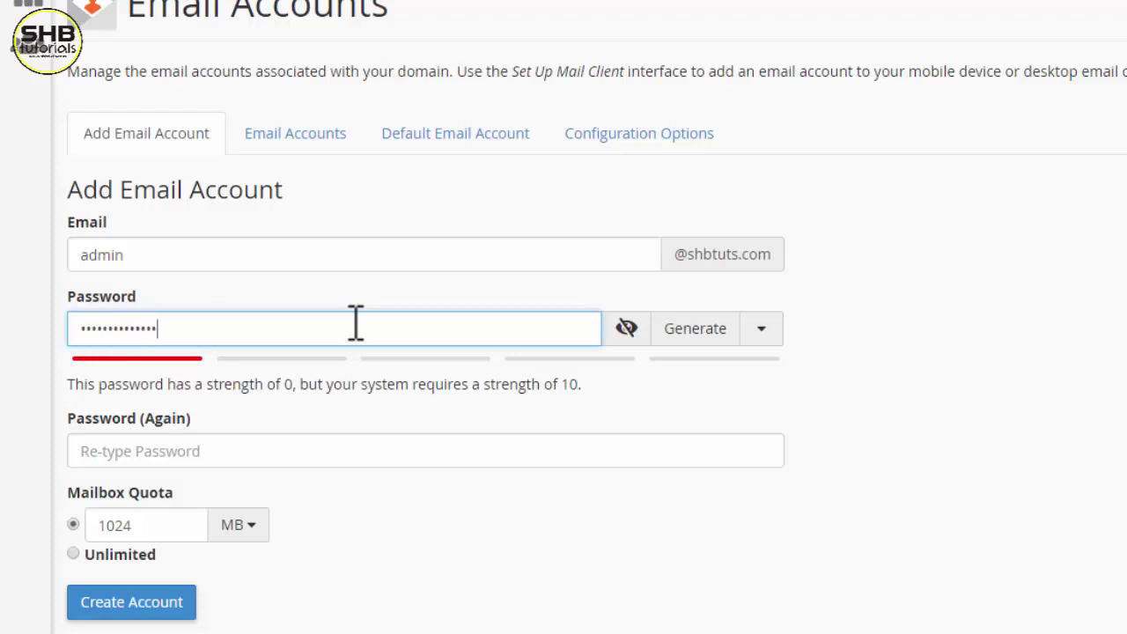
key(BackSpace)
key(BackSpace)
key(BackSpace)
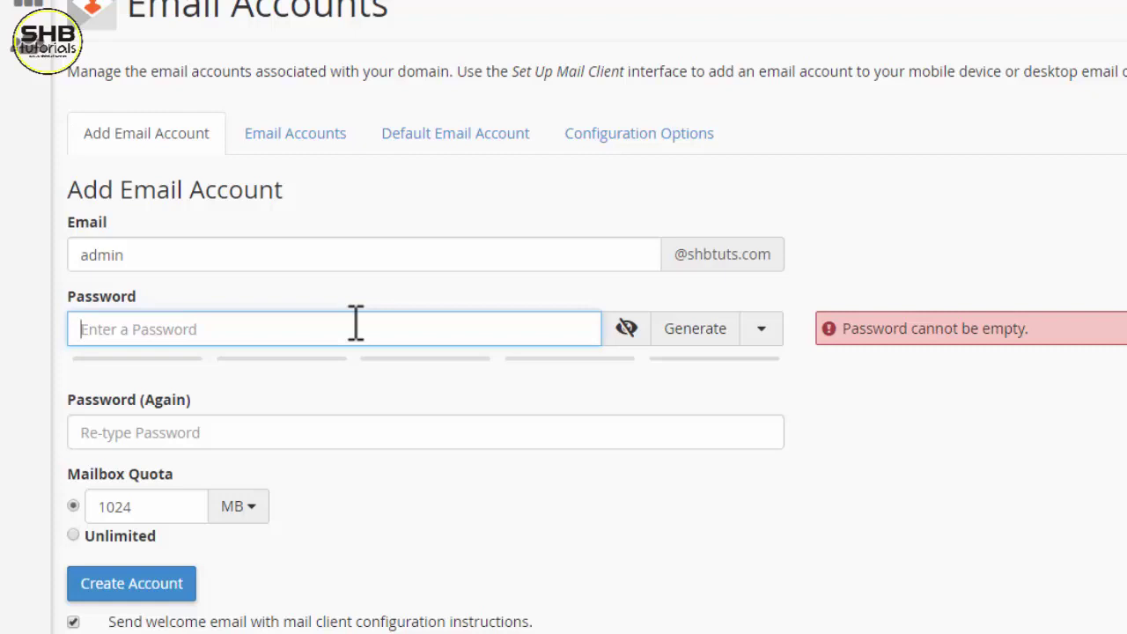
text(••••••••••••••)
click(292, 450)
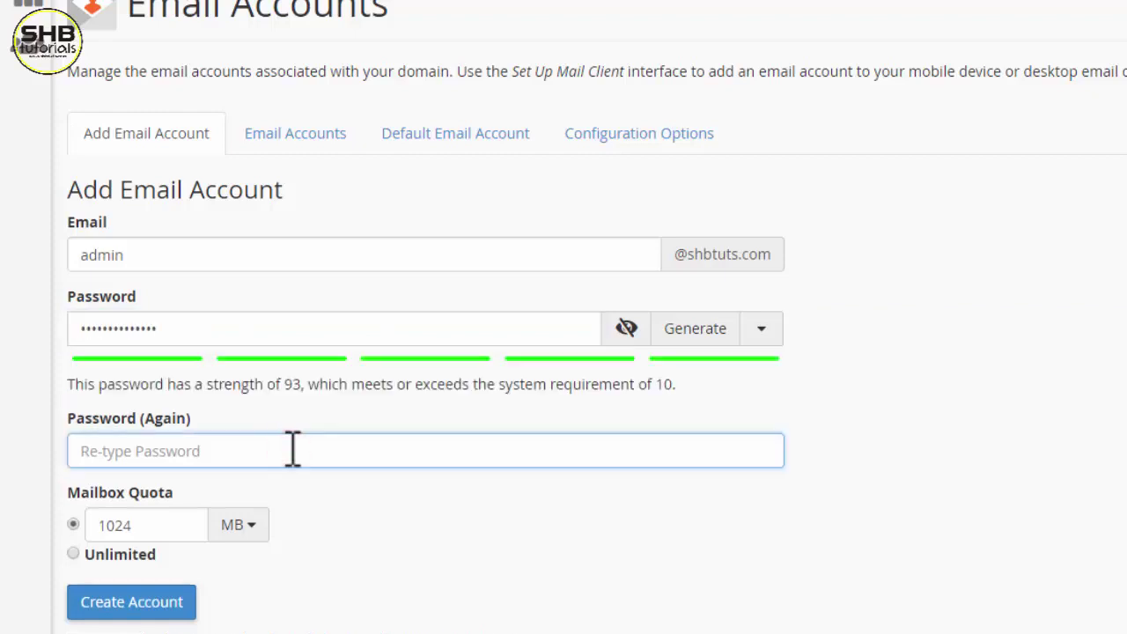
text(•••)
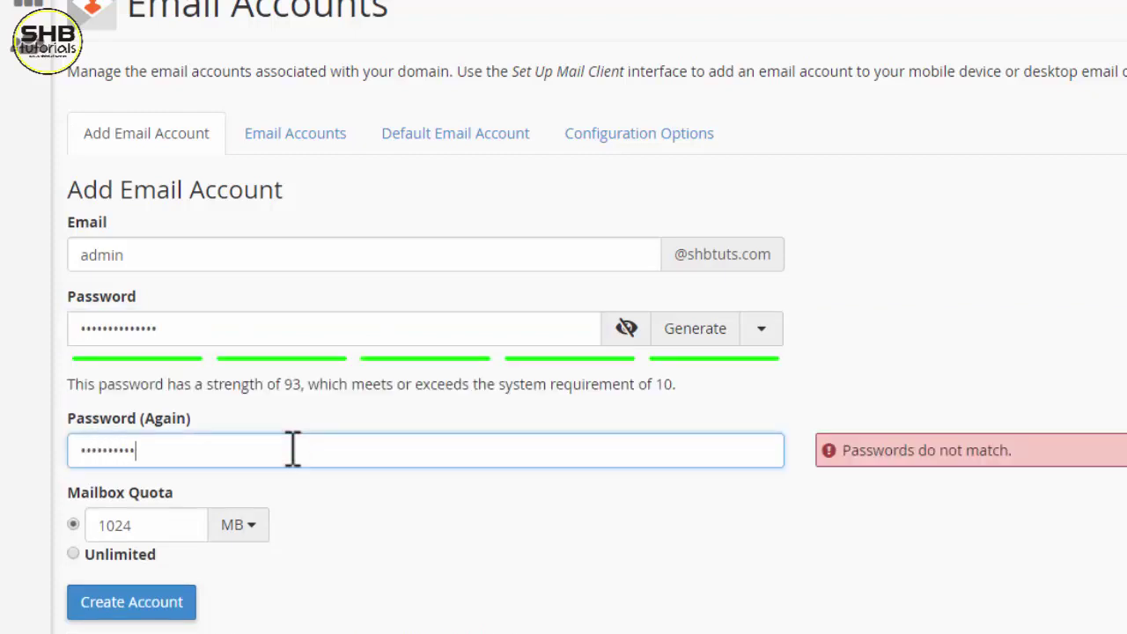
text(•••••••••••)
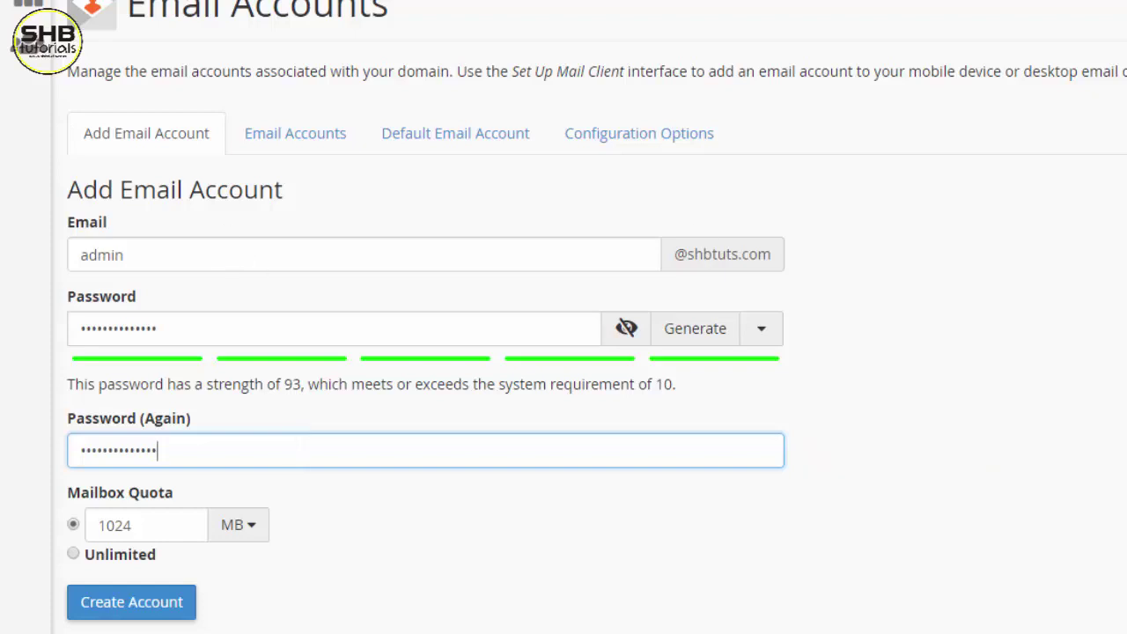
- Give the mailbox an Unlimited quota and create the account
scroll(678, 392, down, 1)
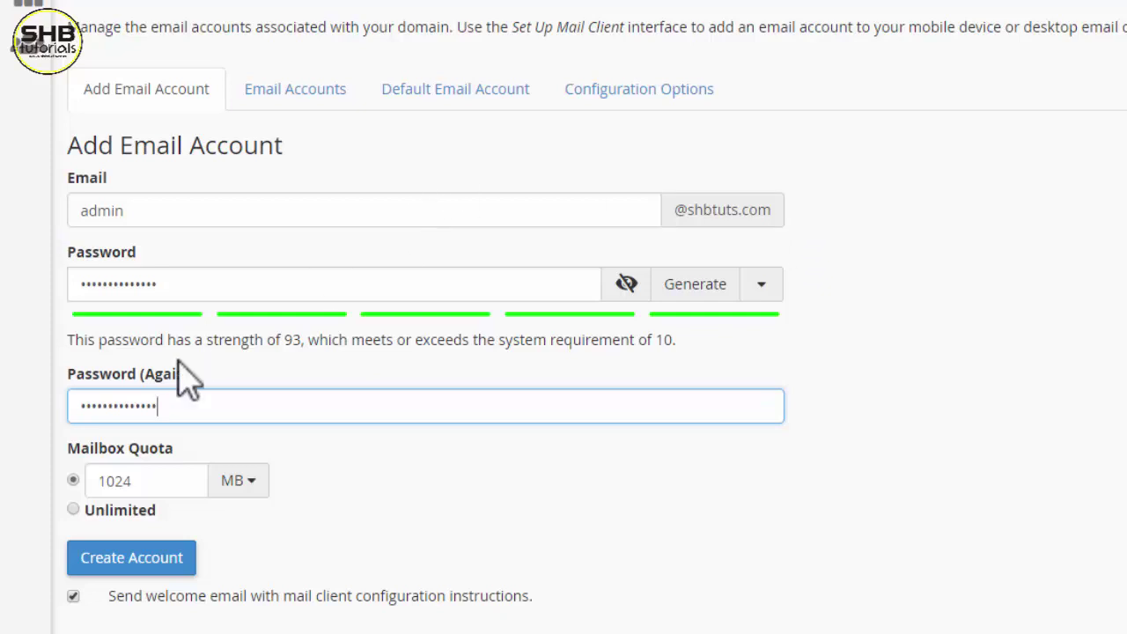
click(73, 511)
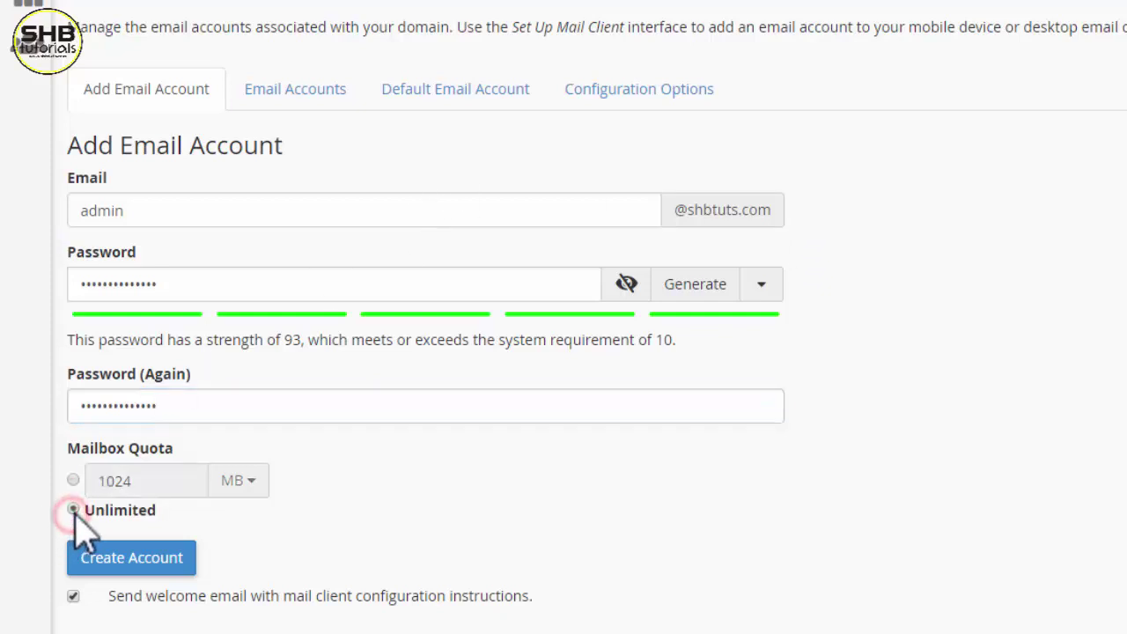
click(150, 563)
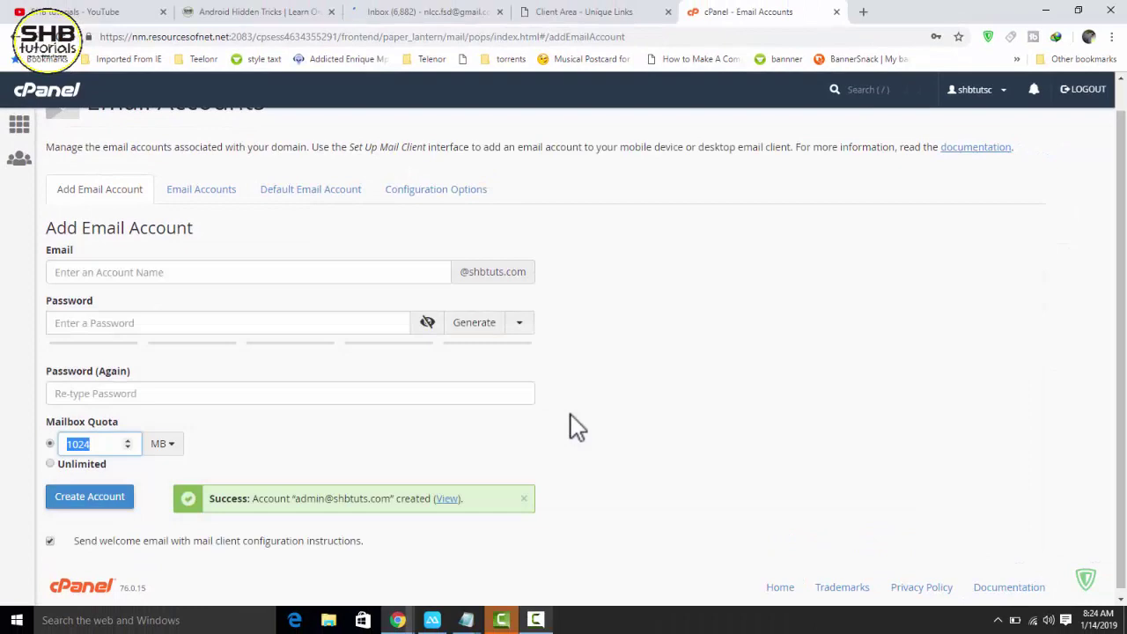
- Check the new admin account in the Email Accounts list, then return to the Gmail inbox
scroll(1120, 352, down, 1)
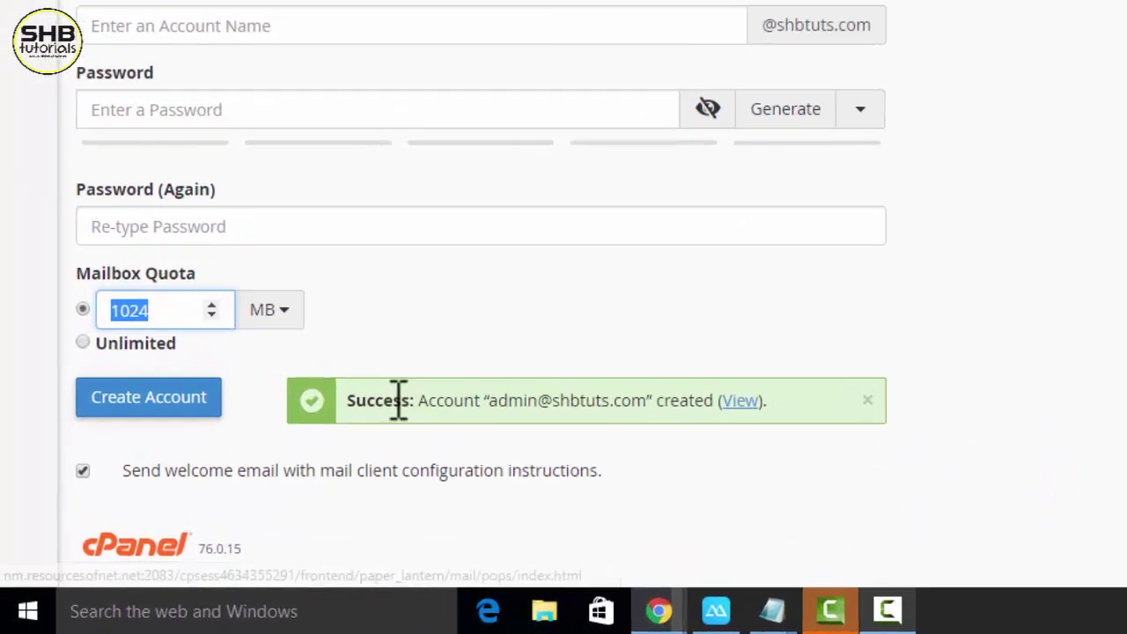
drag(537, 349, 865, 359)
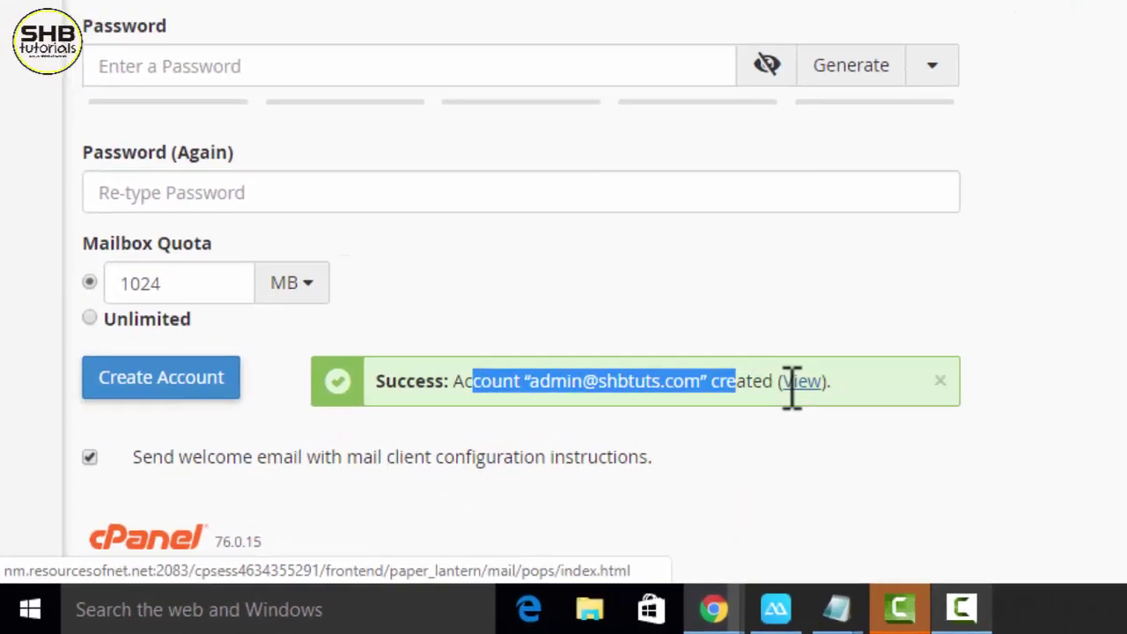
click(910, 347)
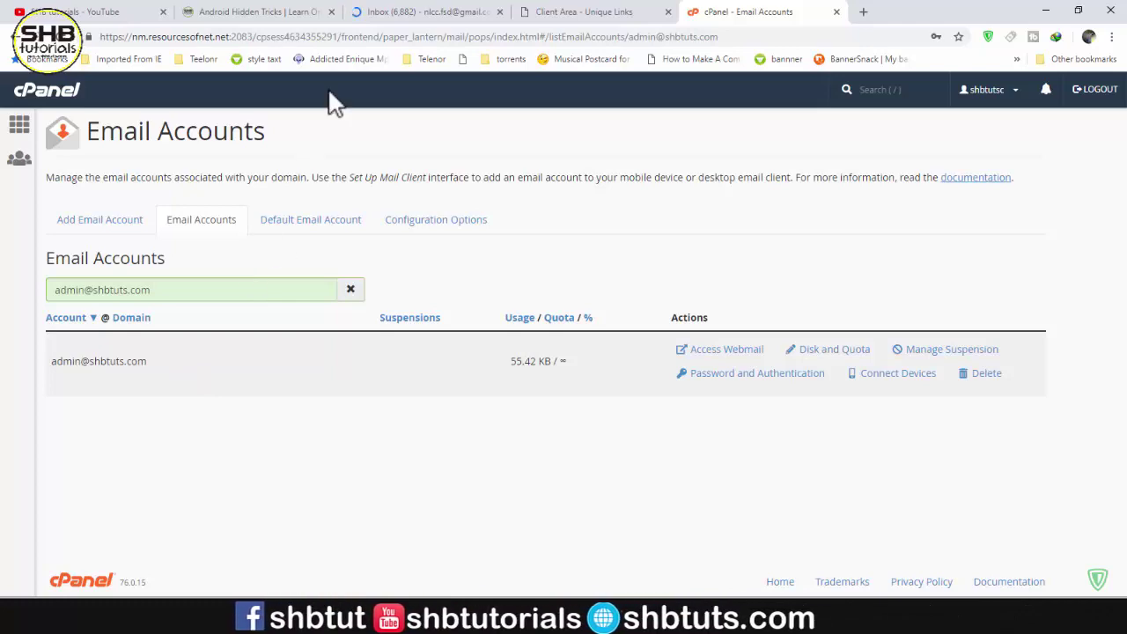
click(366, 12)
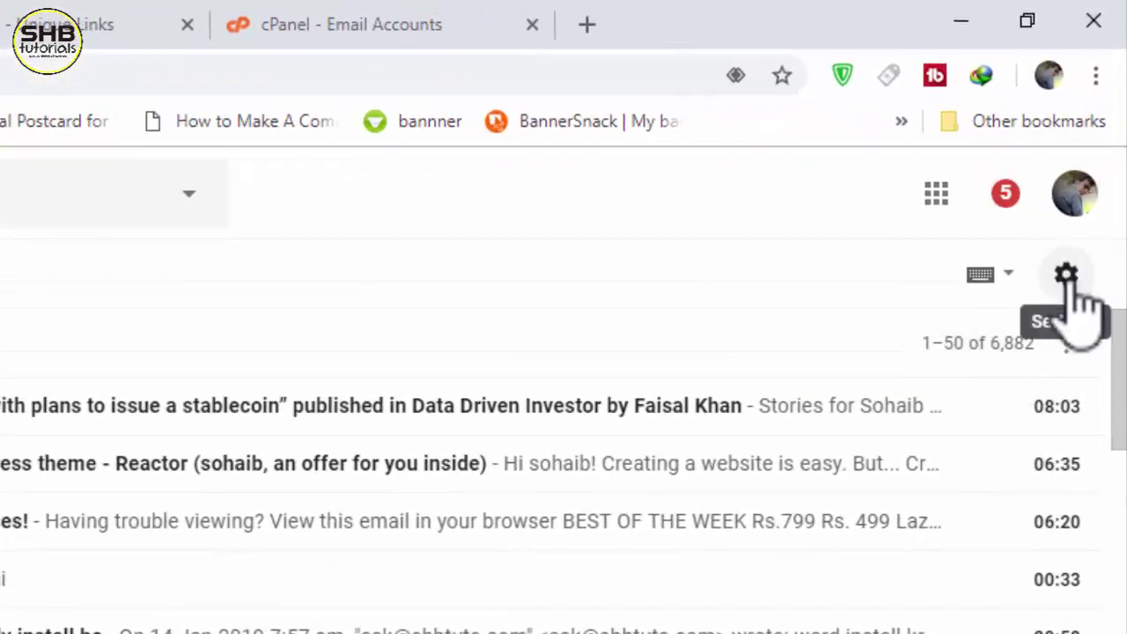
- Choose Settings from Gmail's gear menu to reach the General settings tab
click(1066, 275)
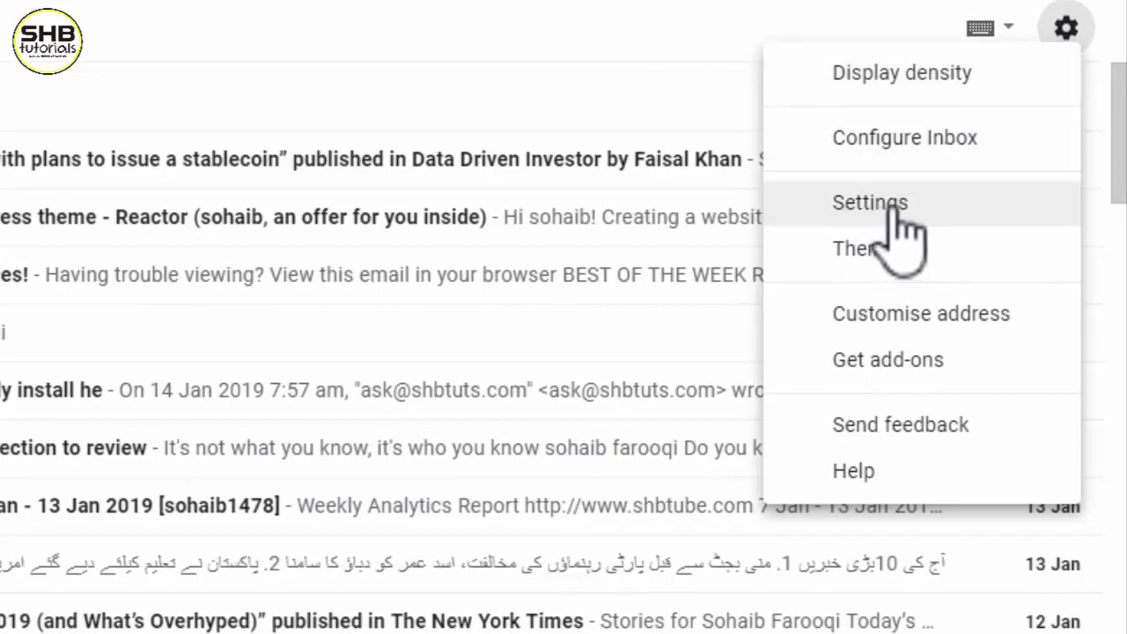
click(918, 193)
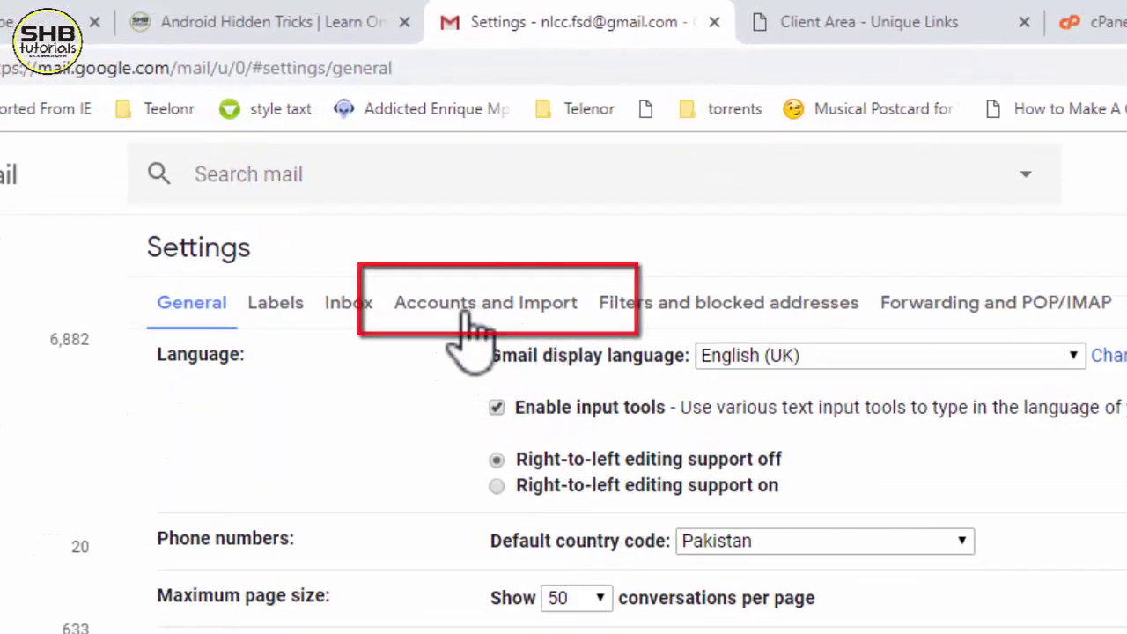
- On Accounts and Import, review the existing shbtuts.com send-as addresses and add another address
click(513, 313)
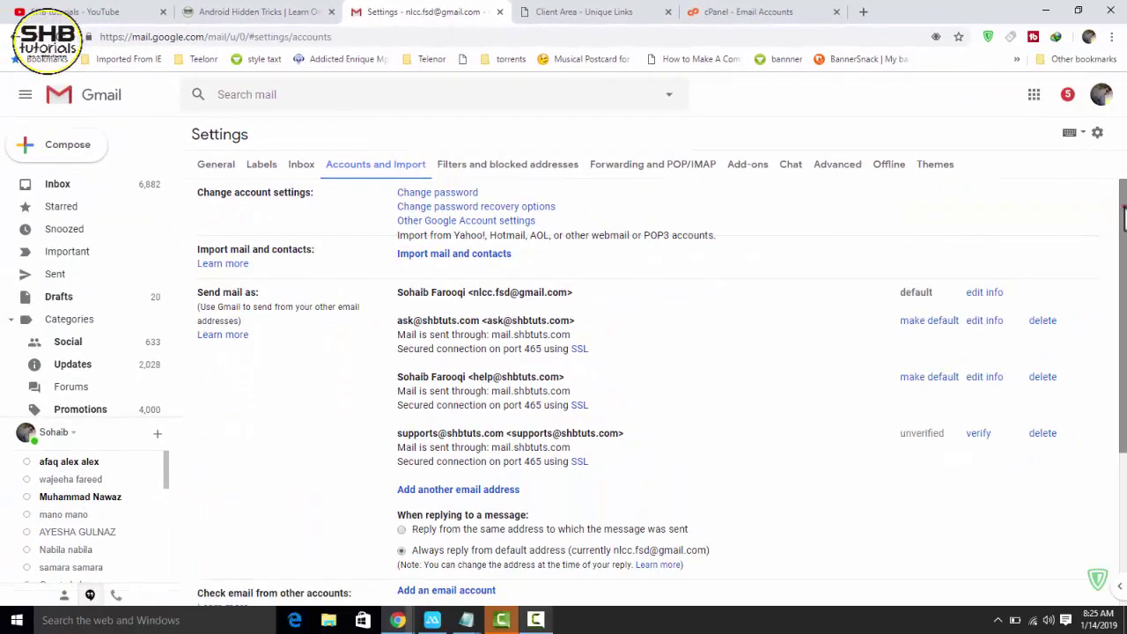
scroll(1124, 216, down, 1)
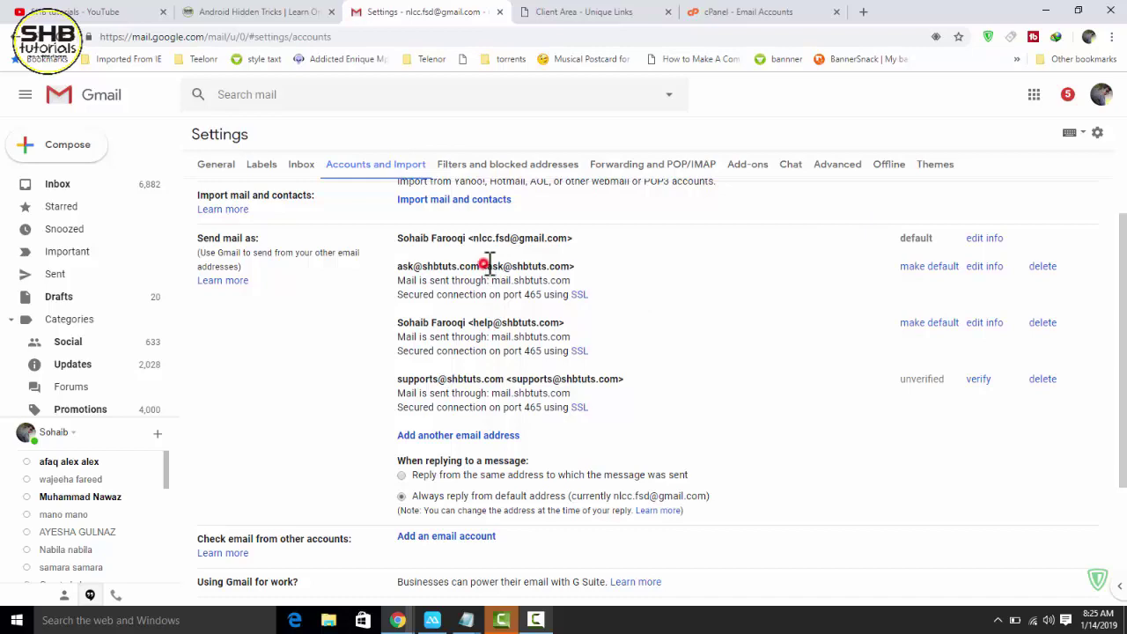
drag(489, 266, 552, 266)
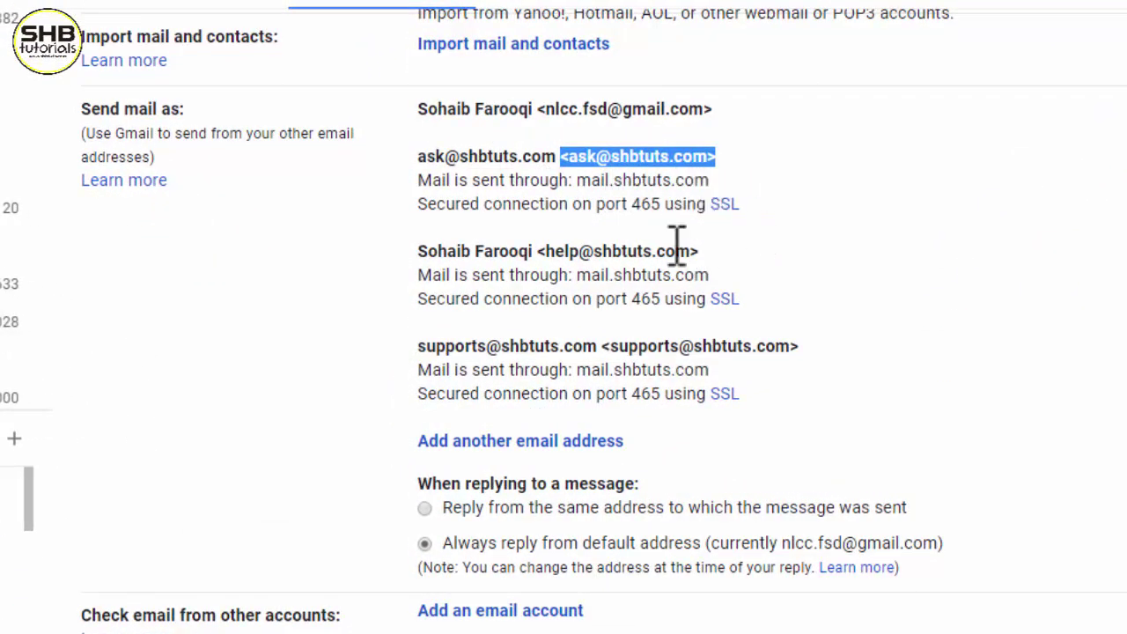
drag(558, 251, 666, 251)
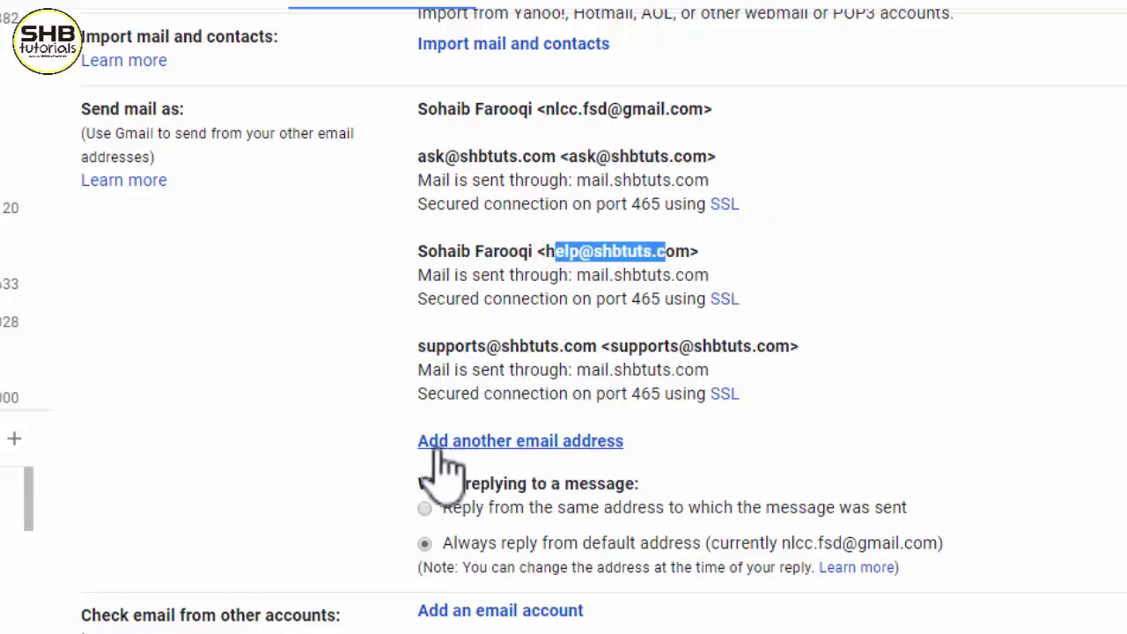
click(574, 443)
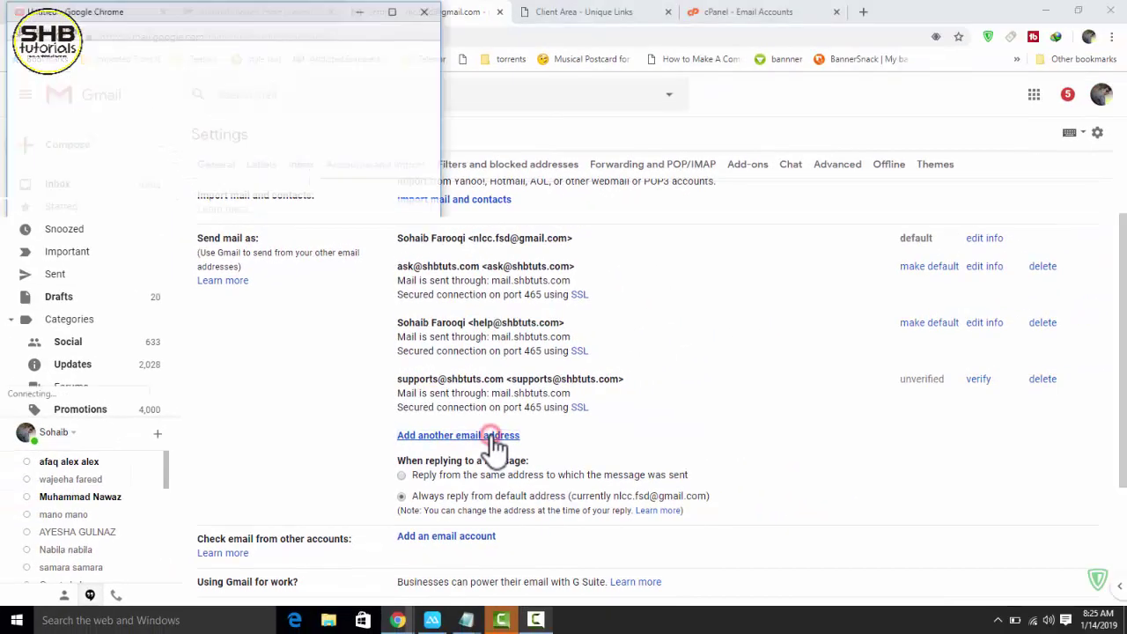
drag(243, 17, 494, 73)
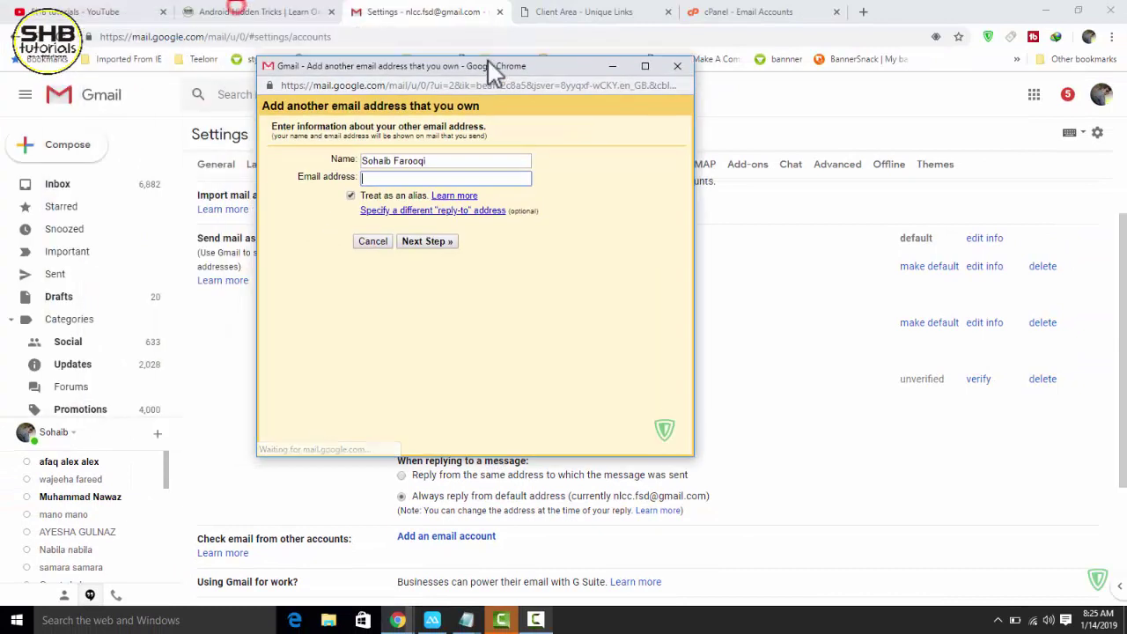
triple_click(462, 159)
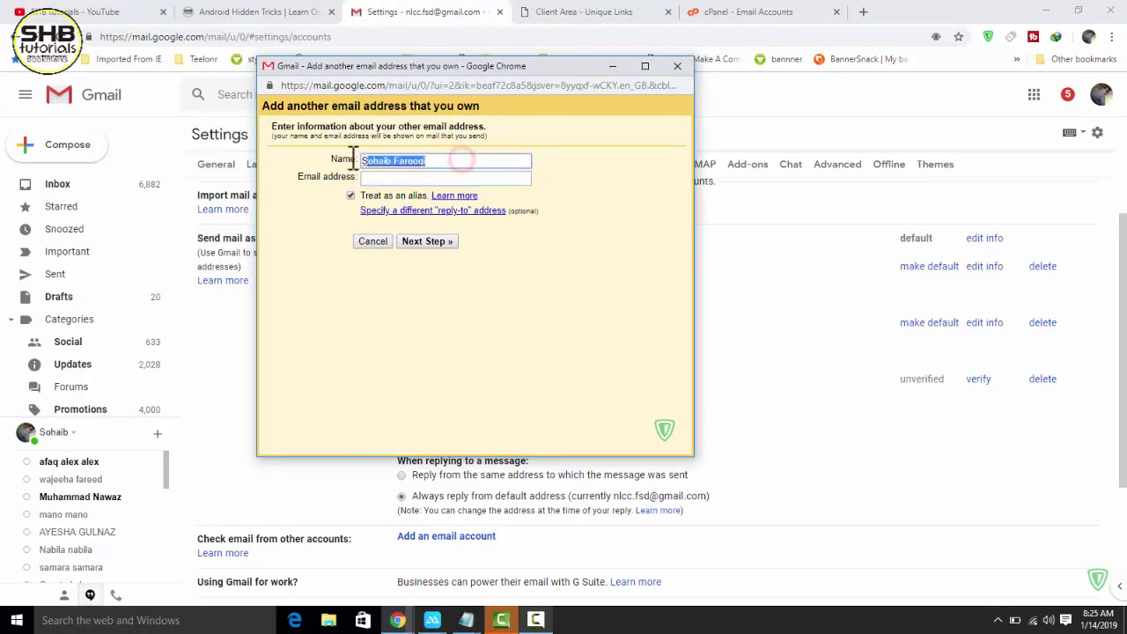
click(385, 177)
click(435, 162)
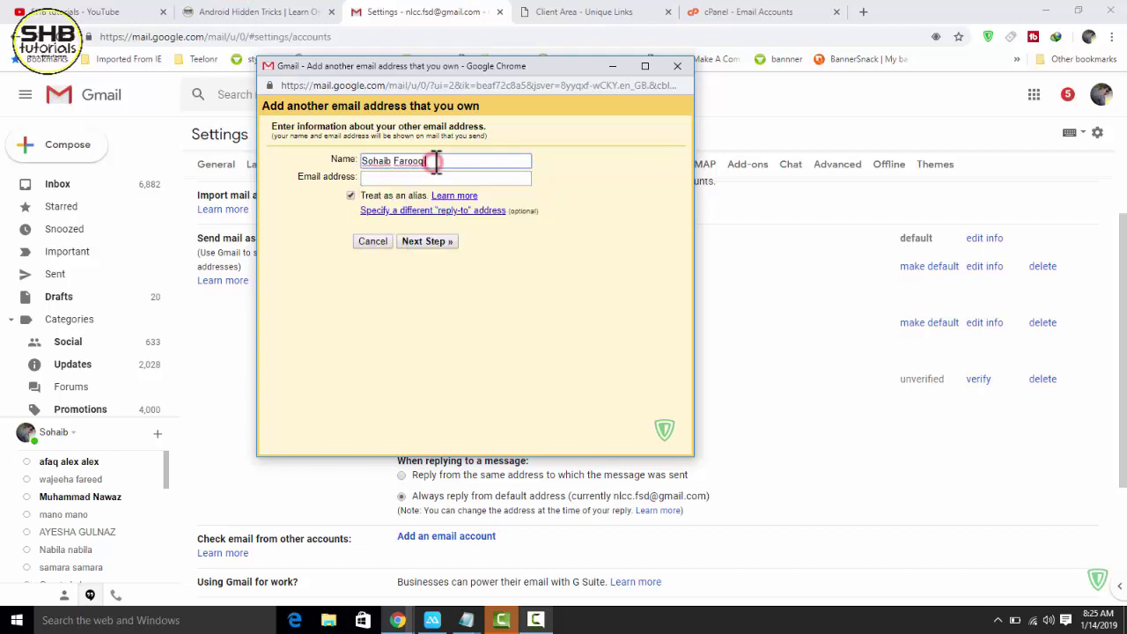
triple_click(435, 162)
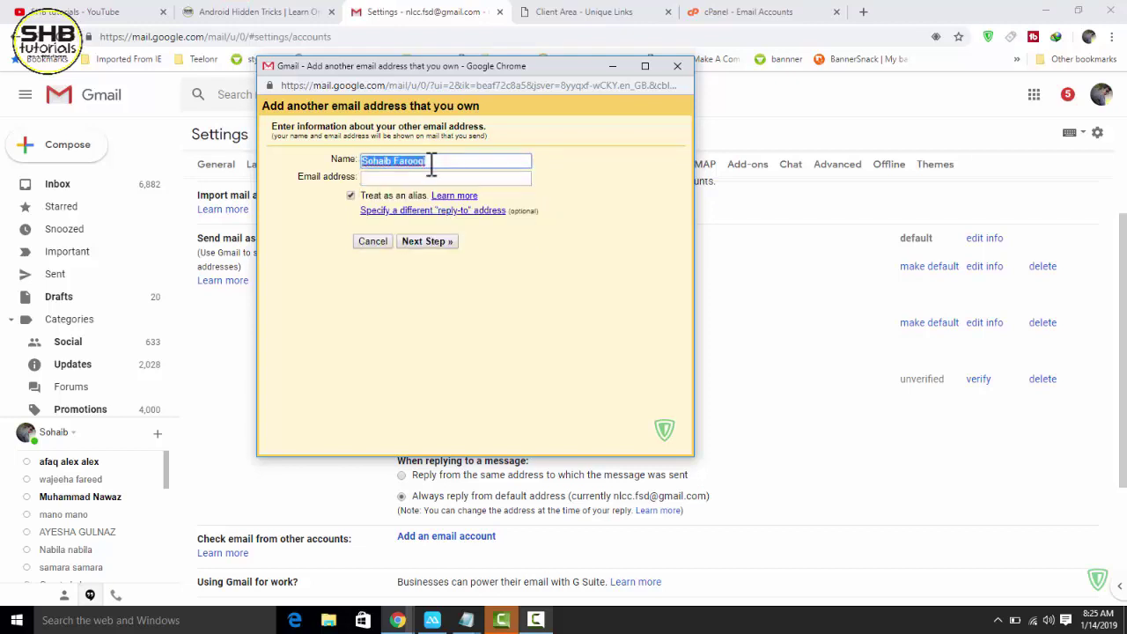
click(397, 179)
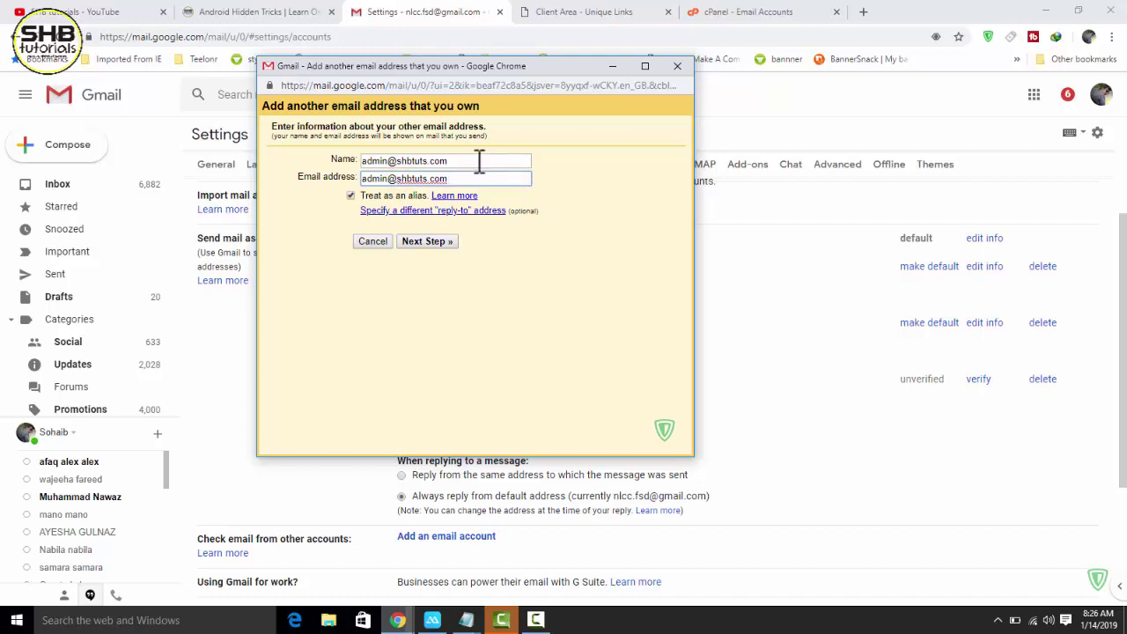
- Verify the name and address, keep Treat as an alias checked, and proceed to the SMTP step
triple_click(463, 162)
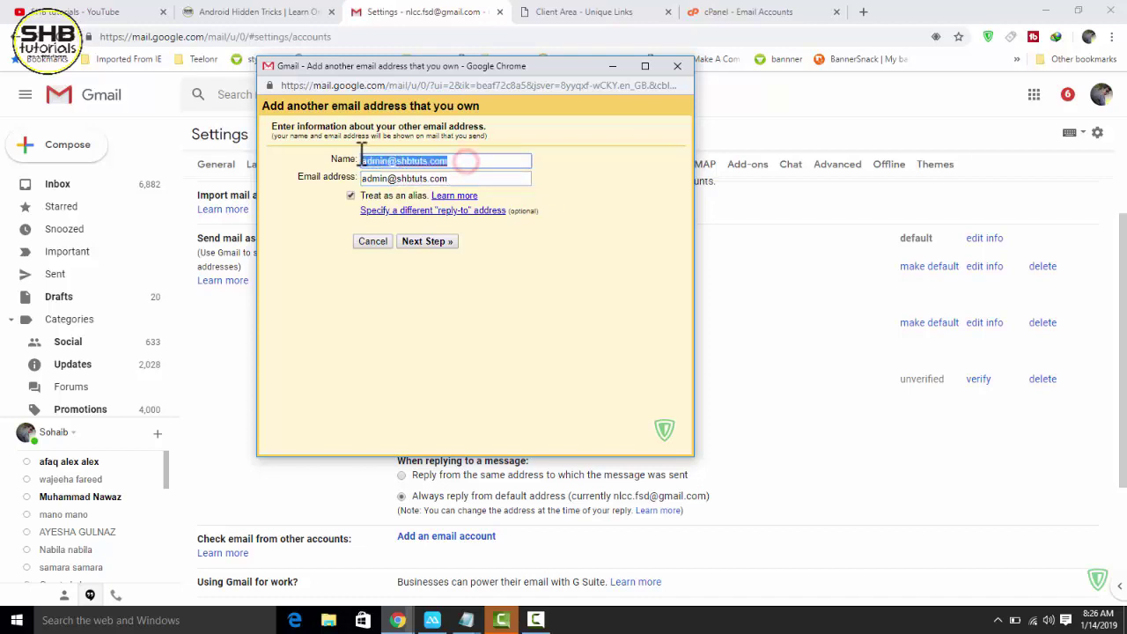
click(455, 179)
triple_click(458, 159)
drag(388, 179, 476, 174)
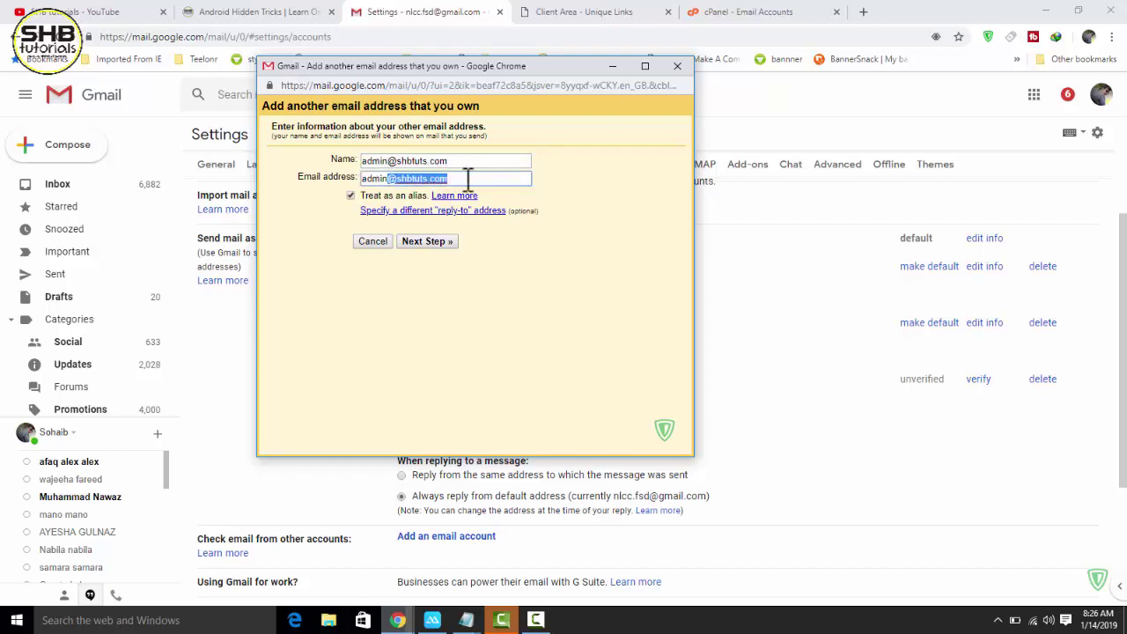
triple_click(460, 161)
key(ctrl+c)
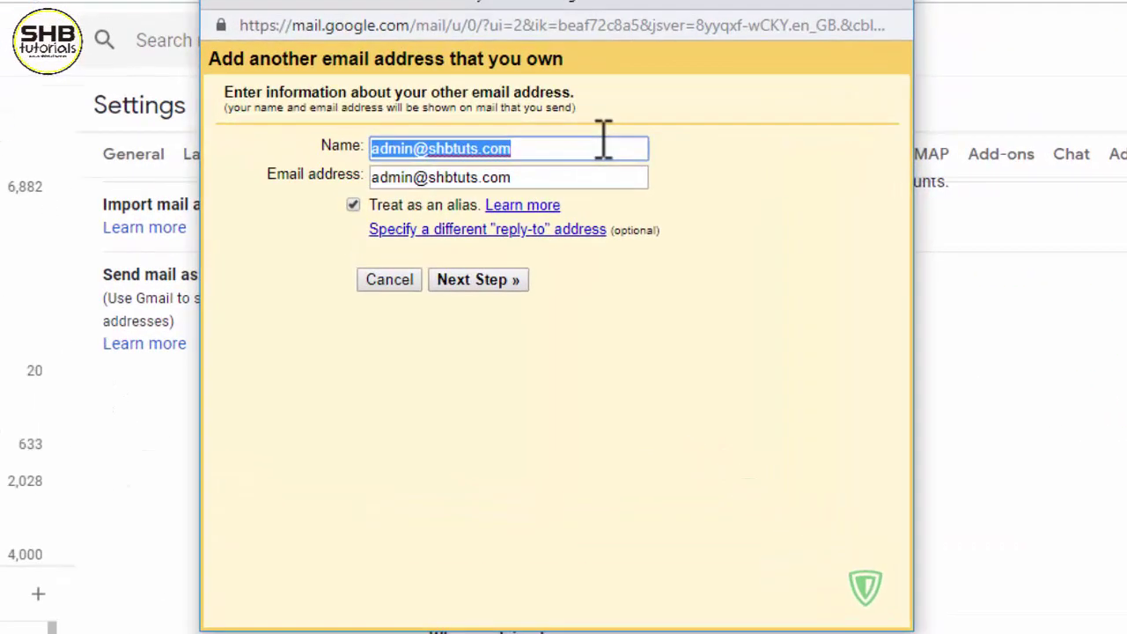
click(480, 280)
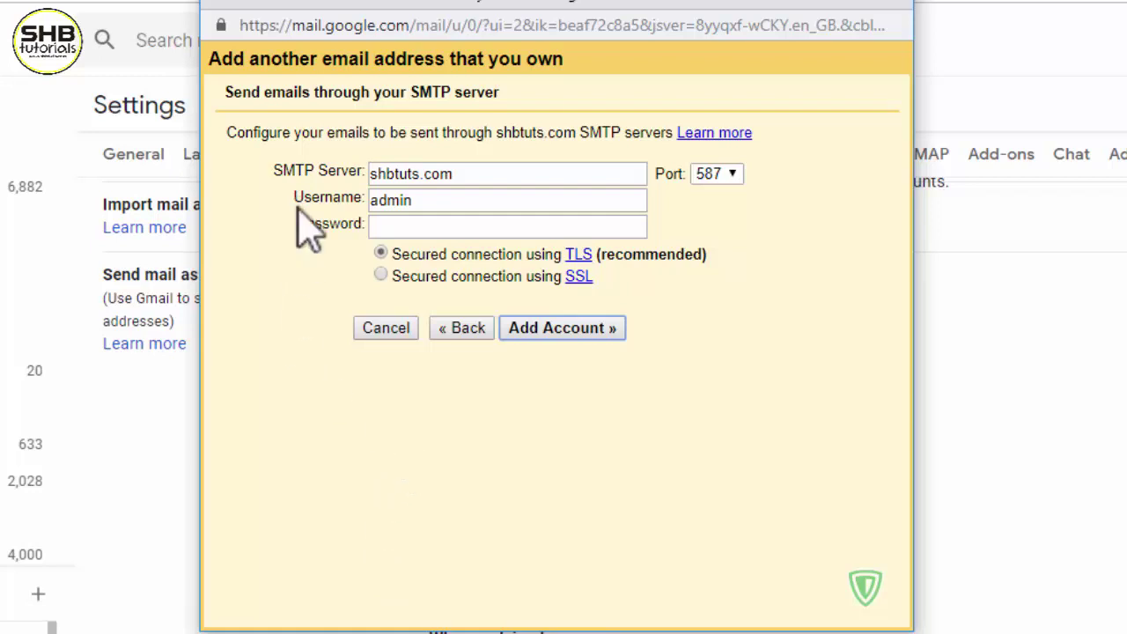
- Replace the SMTP username 'admin' with the full pasted admin address
double_click(445, 173)
double_click(440, 201)
click(410, 226)
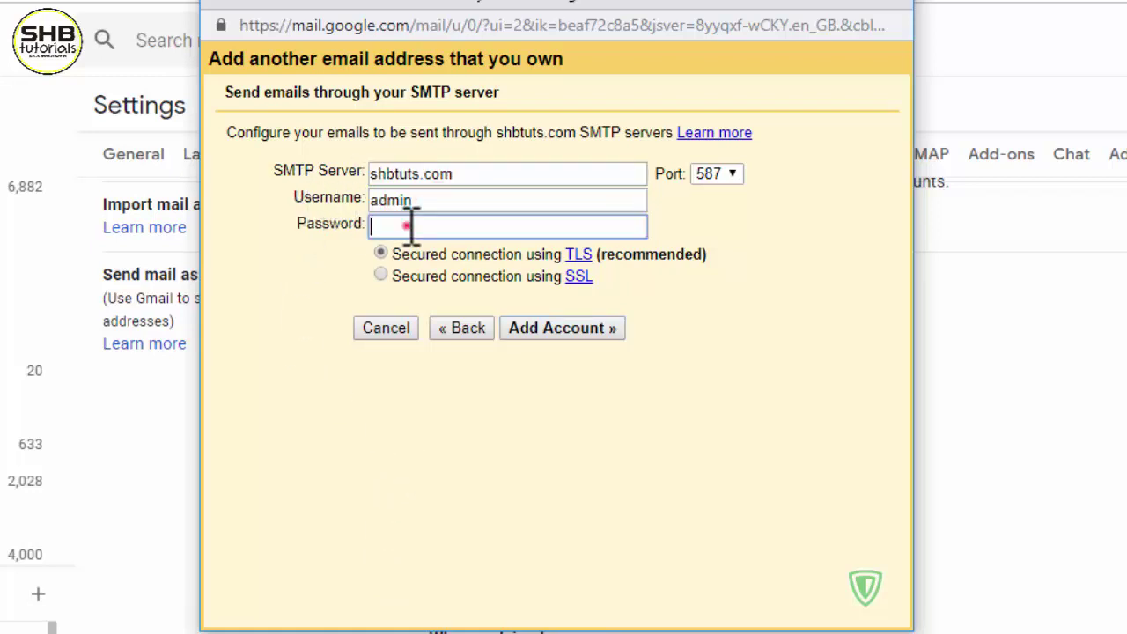
double_click(453, 202)
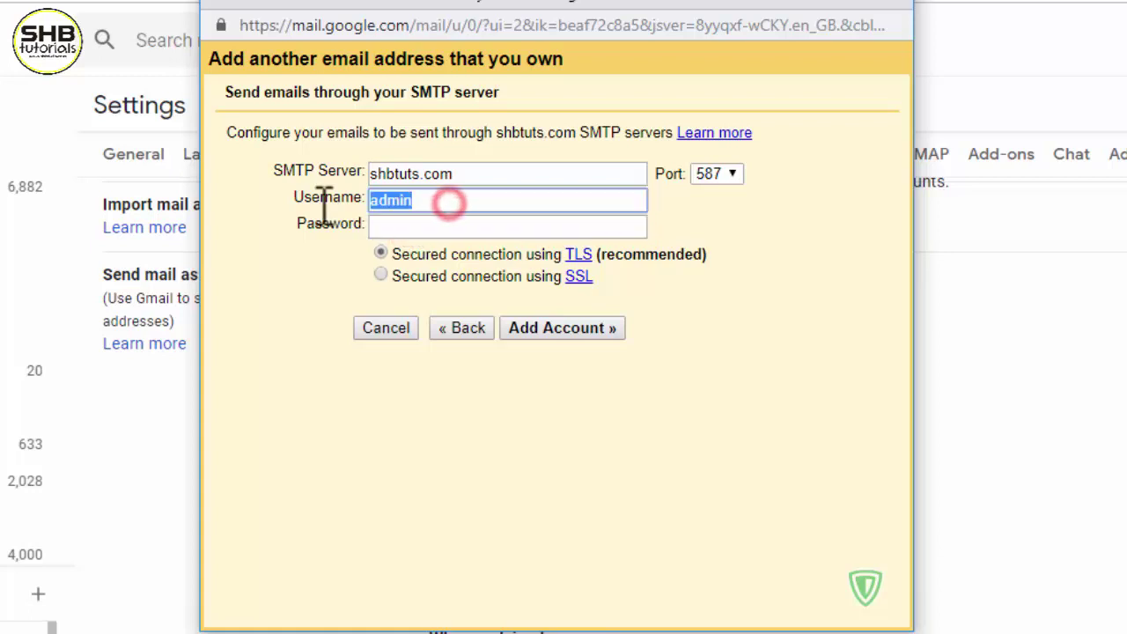
key(ctrl+v)
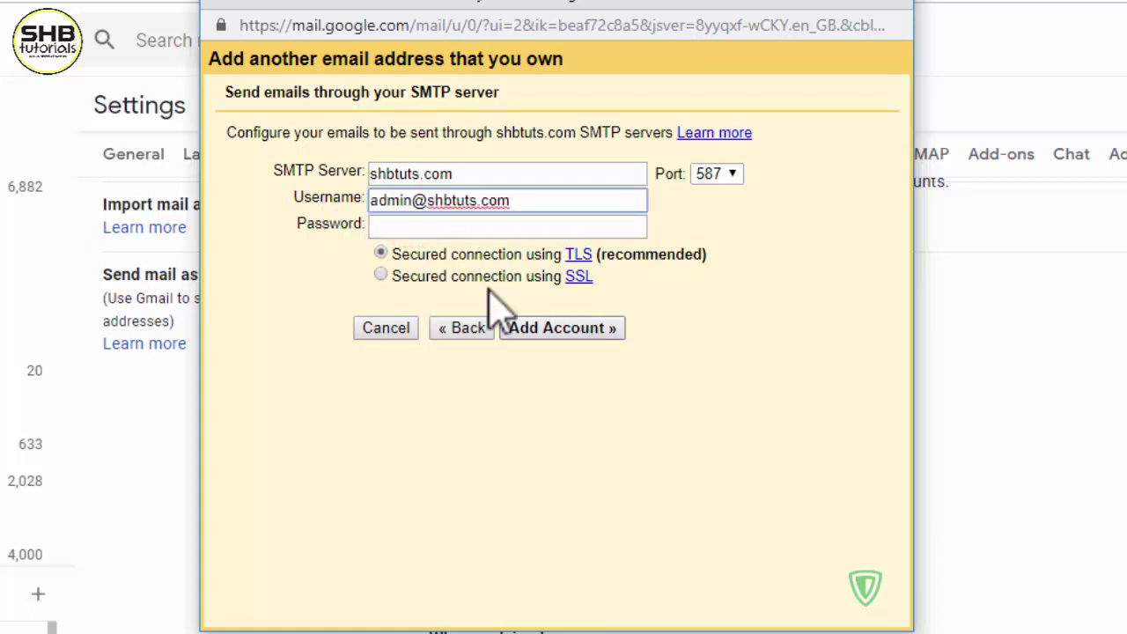
- Enter the account password, clear the SMTP Server field, and return to cPanel's Email Accounts
click(387, 228)
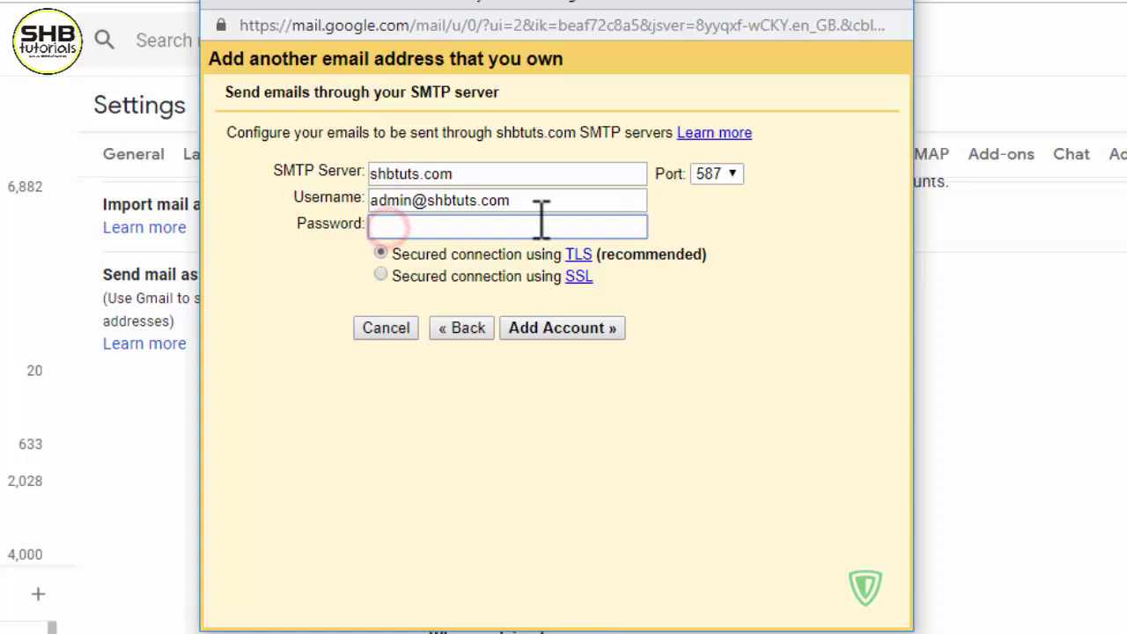
text(a)
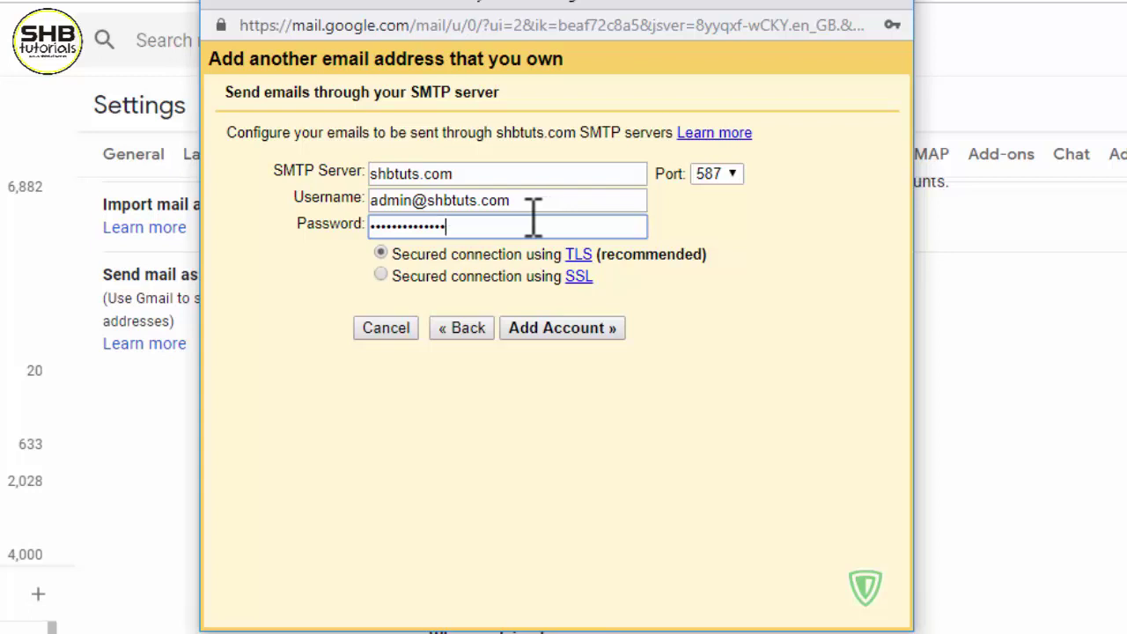
drag(461, 173, 372, 173)
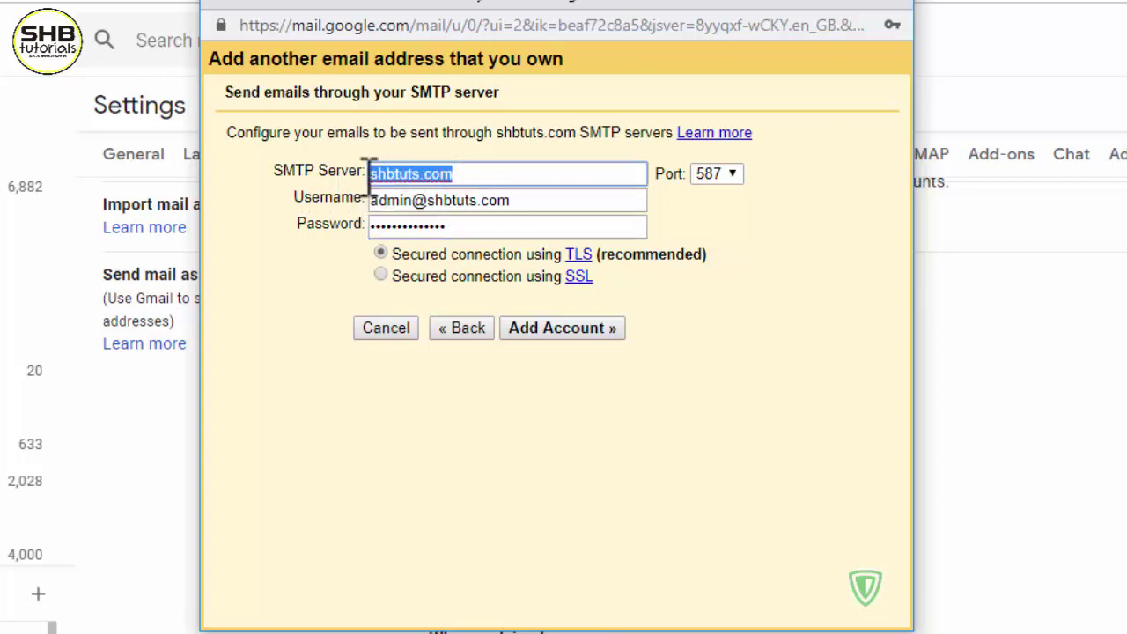
key(BackSpace)
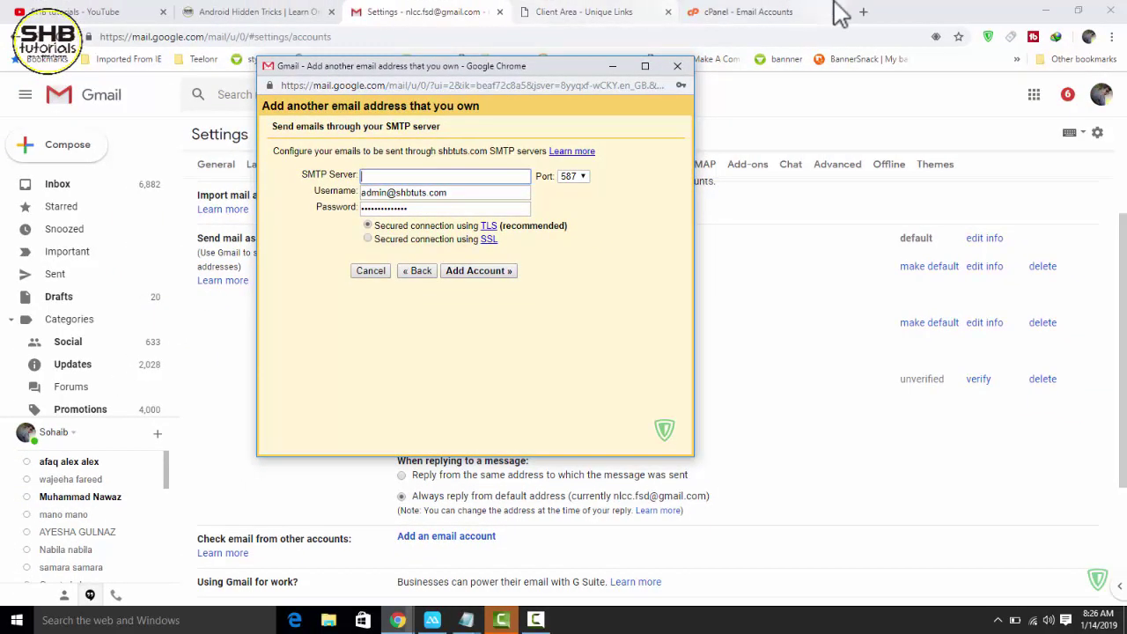
click(805, 12)
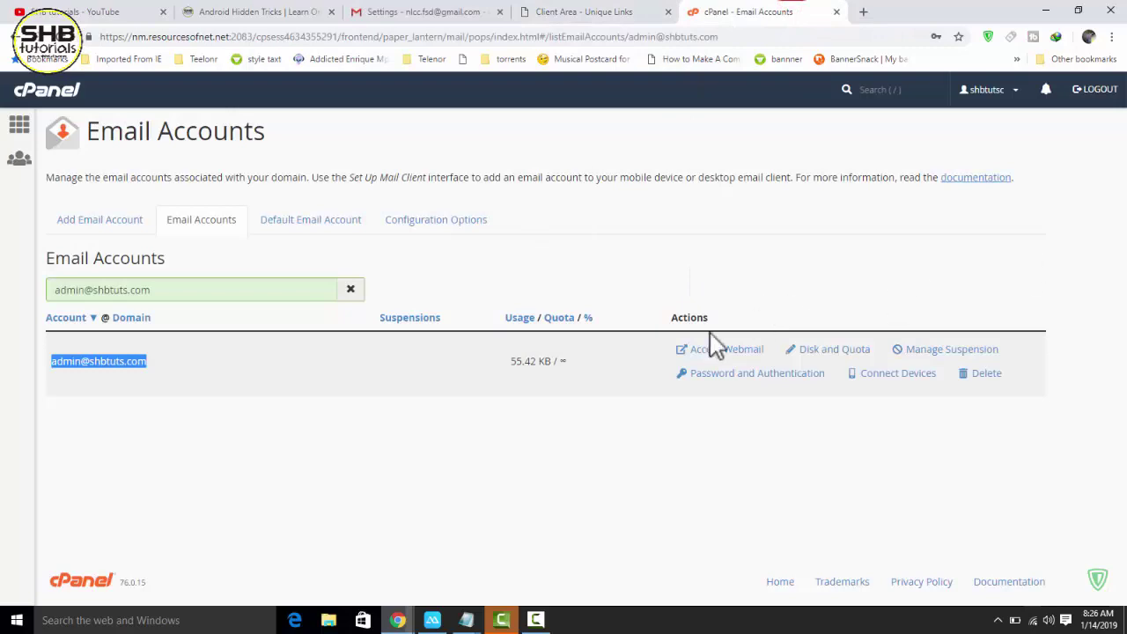
- Copy outgoing server mail.shbtuts.com from the admin mailbox's mail client settings, then return to Gmail's popup
click(750, 440)
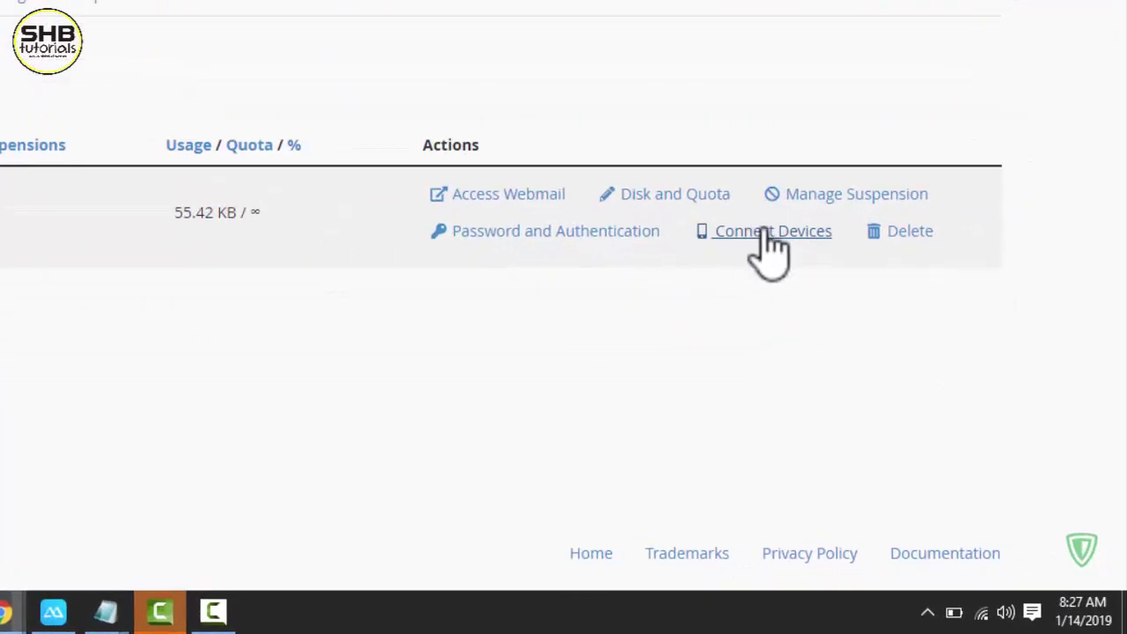
click(769, 236)
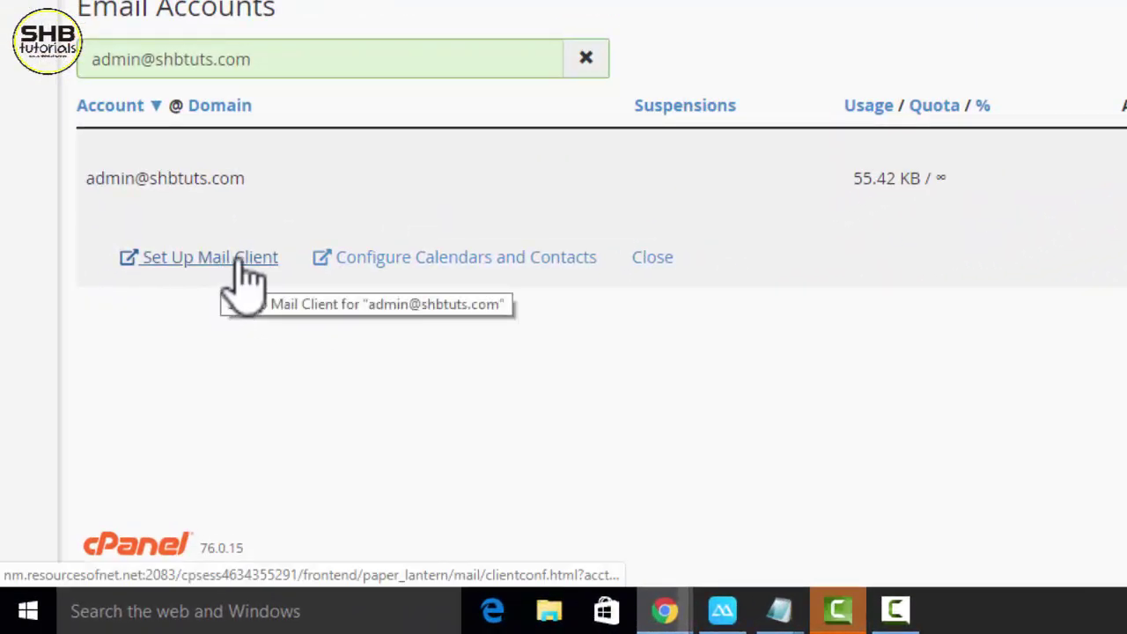
click(238, 264)
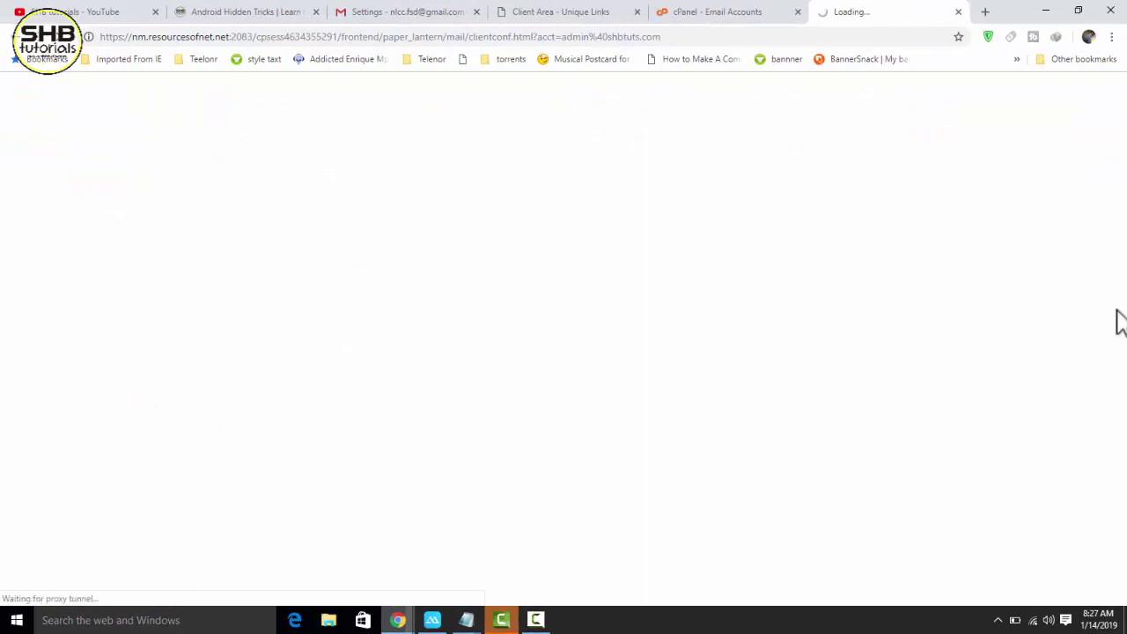
drag(1124, 130, 1124, 261)
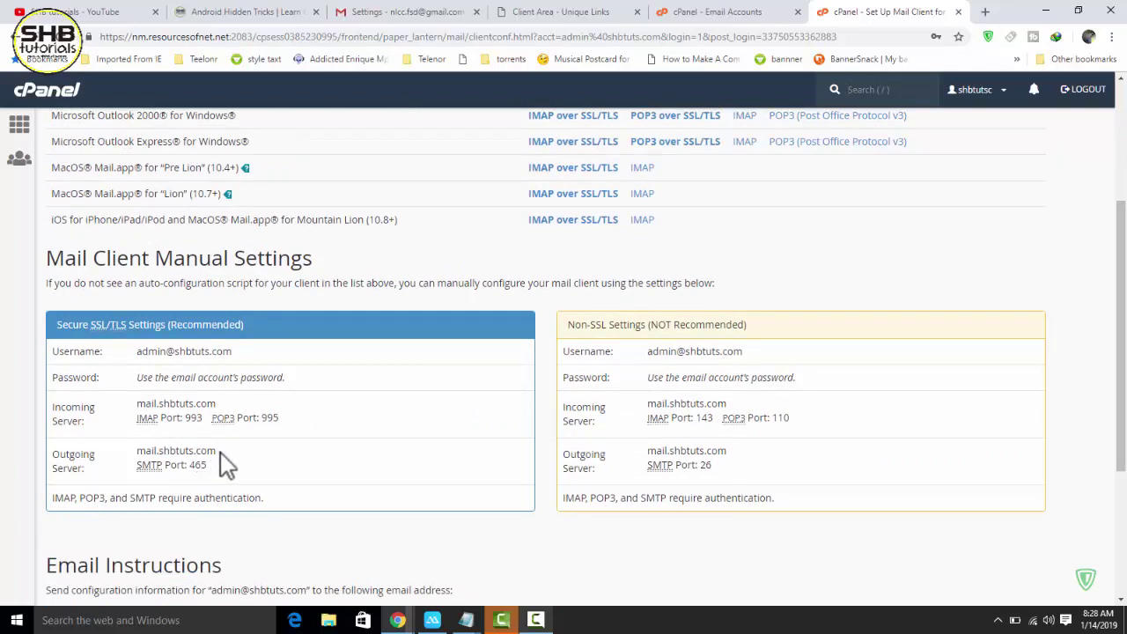
drag(217, 453, 153, 451)
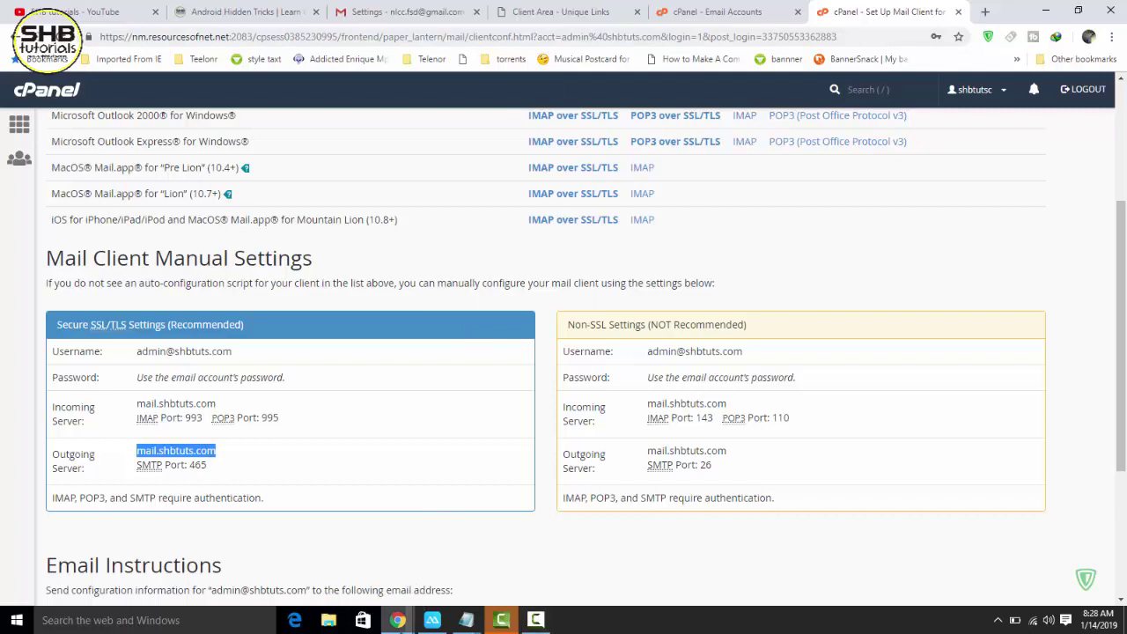
click(399, 620)
click(533, 557)
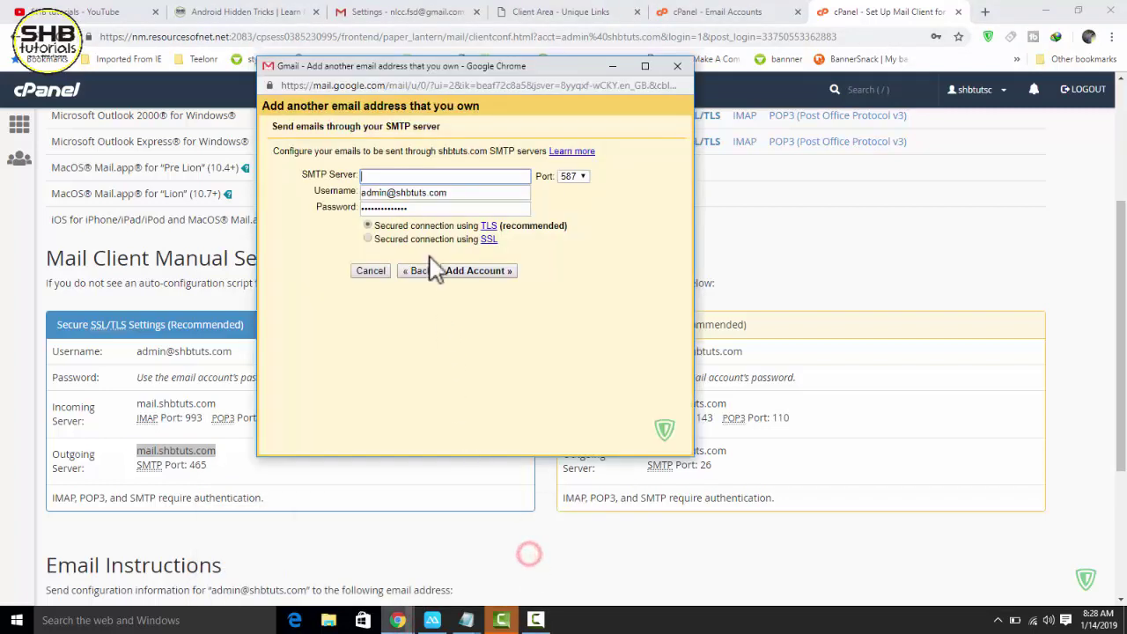
- Enter SMTP server mail.shbtuts.com with port 465 (SSL) and add the account
text(mail.shbtuts.com)
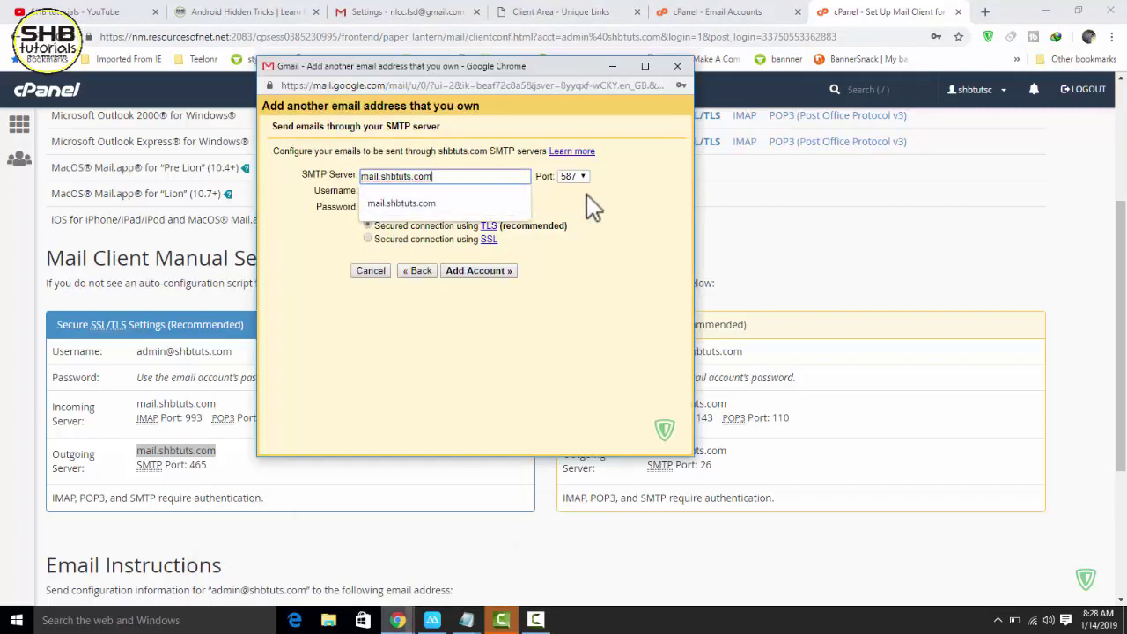
click(593, 197)
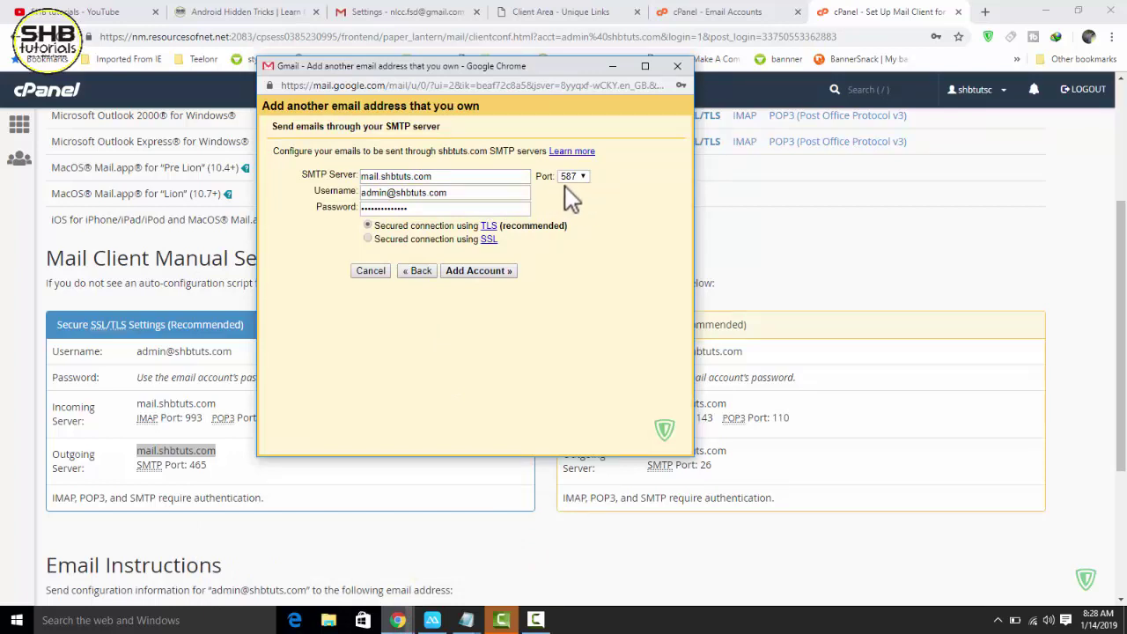
click(571, 180)
click(569, 201)
click(478, 273)
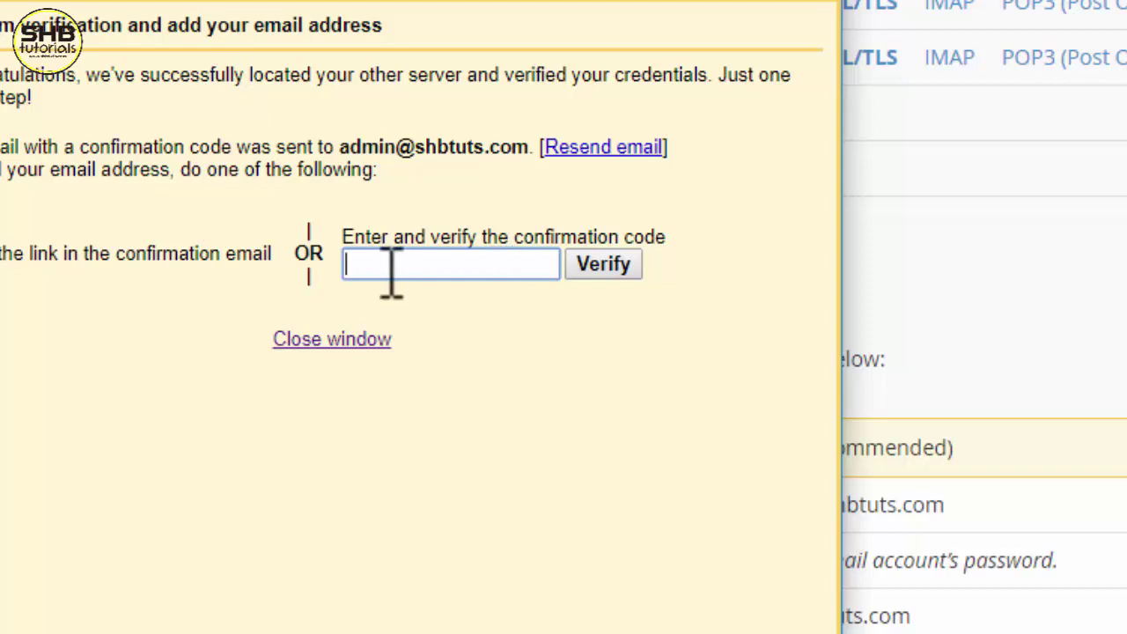
- Check which address received the confirmation code, then minimize the Gmail popup to reach cPanel's Email Accounts page
drag(341, 147, 526, 152)
right_click(466, 146)
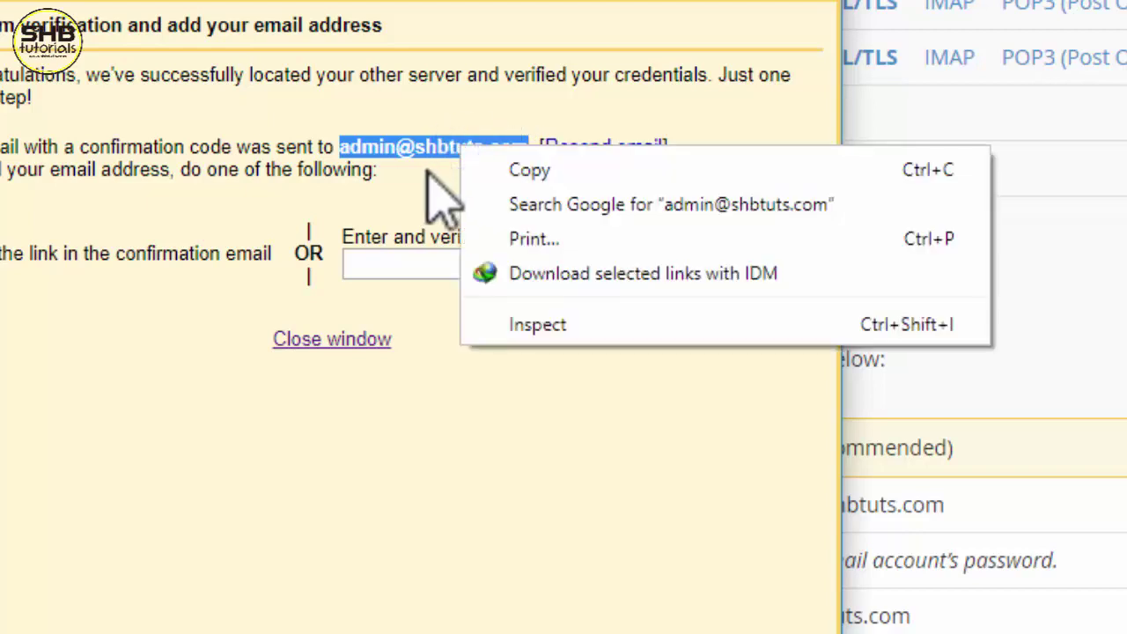
click(427, 176)
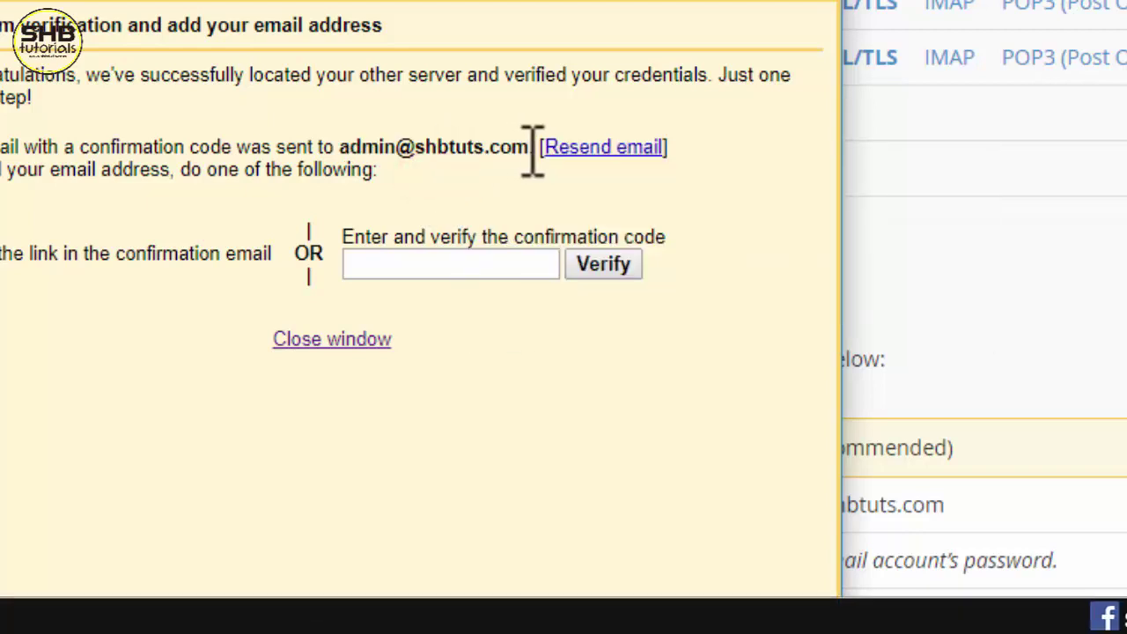
drag(532, 150, 352, 150)
click(395, 171)
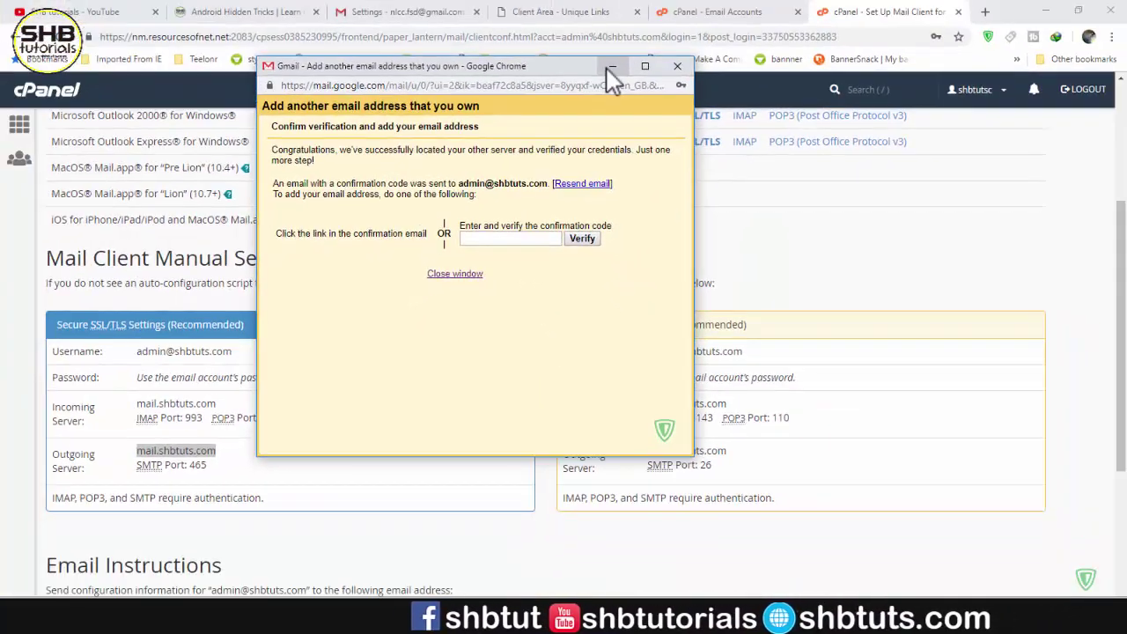
click(609, 68)
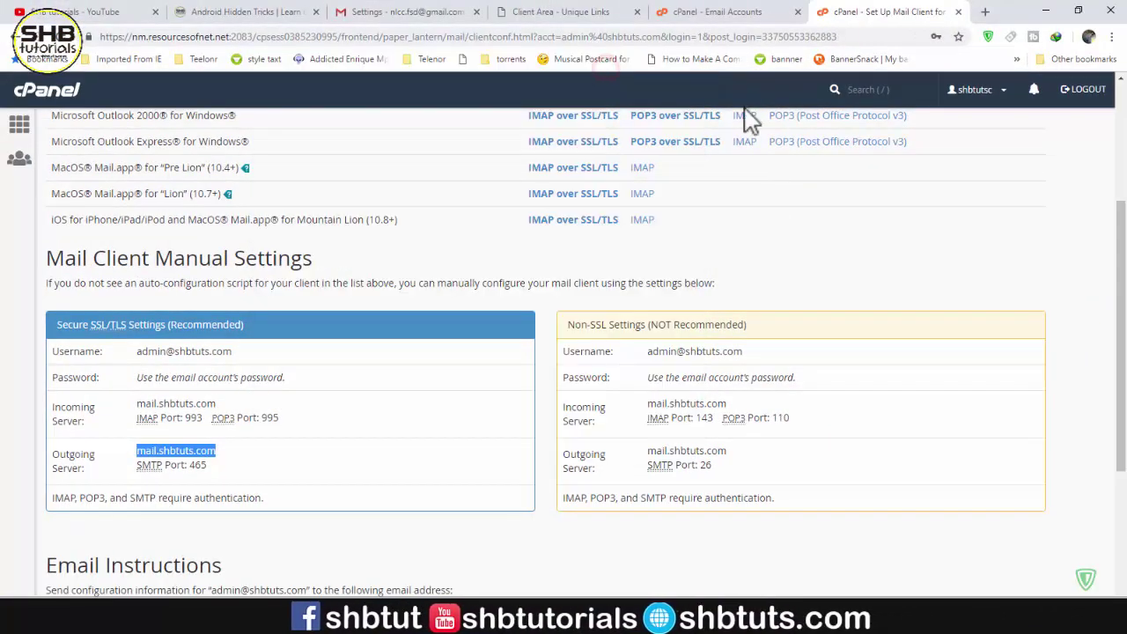
drag(1115, 326, 1115, 206)
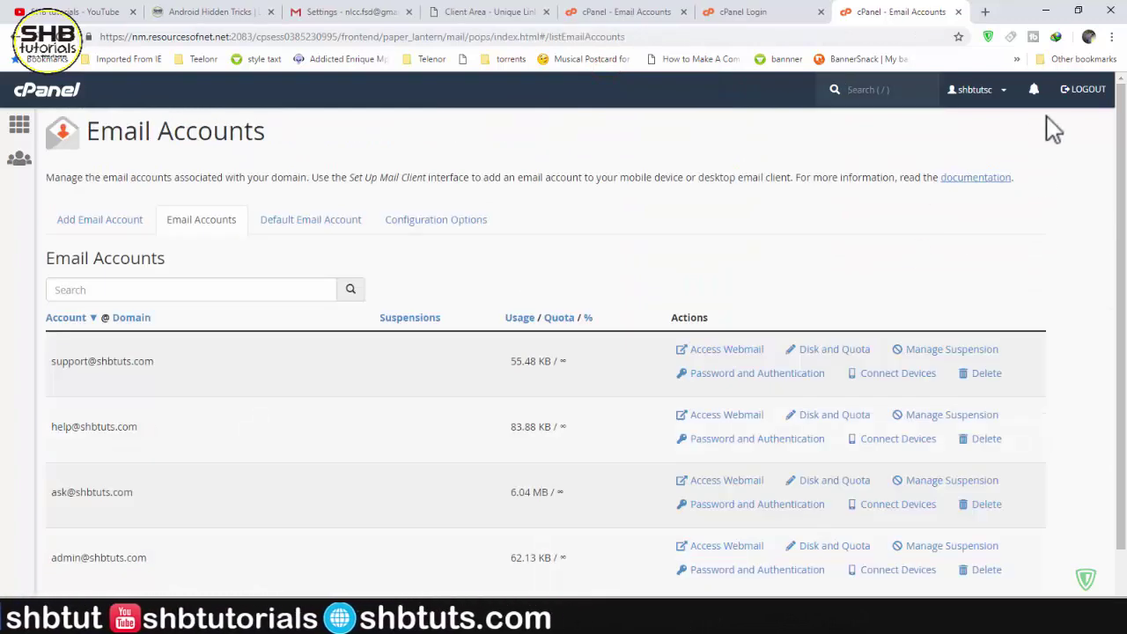
- Scroll to the admin mailbox row and open Access Webmail for it
scroll(1118, 115, down, 1)
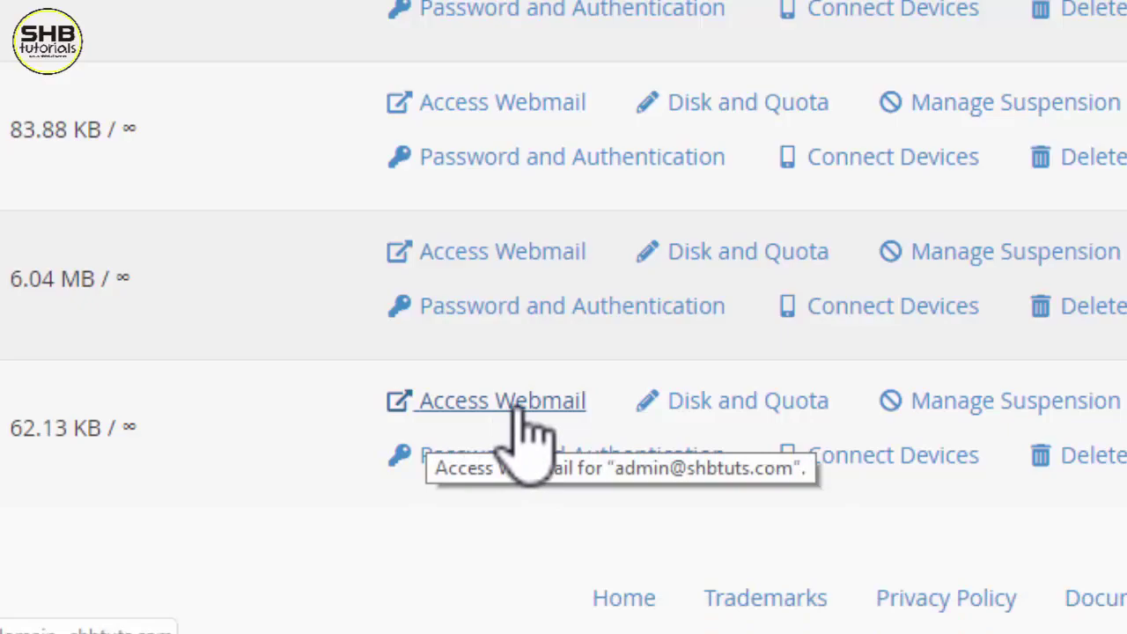
click(526, 414)
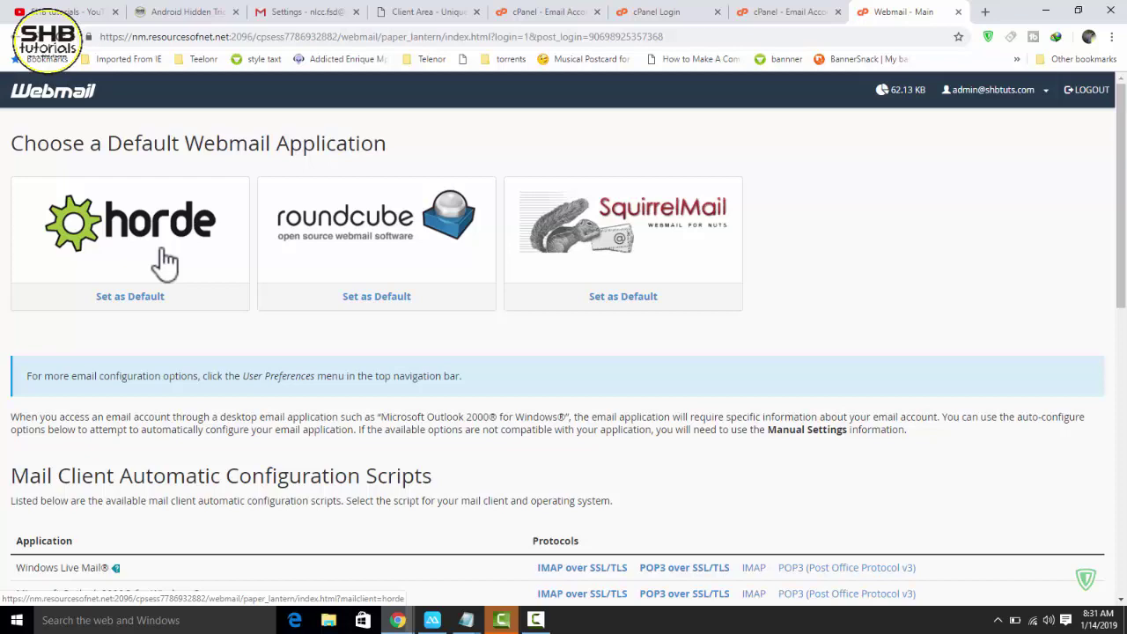
- Open the admin mailbox in Horde, open Gmail Team's confirmation email, and follow its mail.google.com link
click(286, 13)
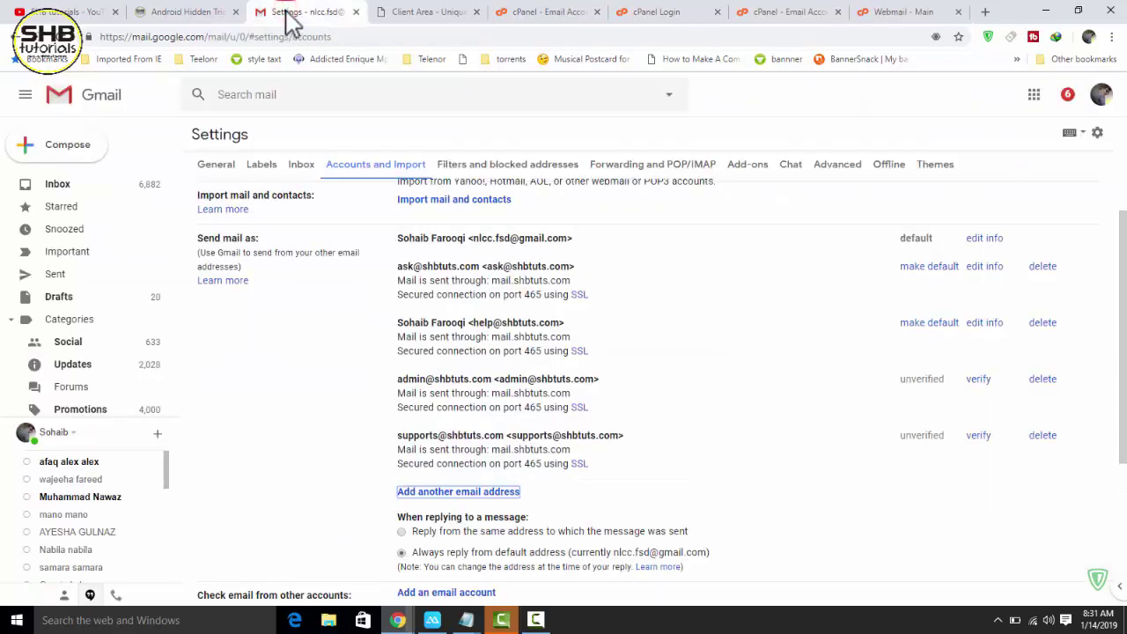
click(889, 13)
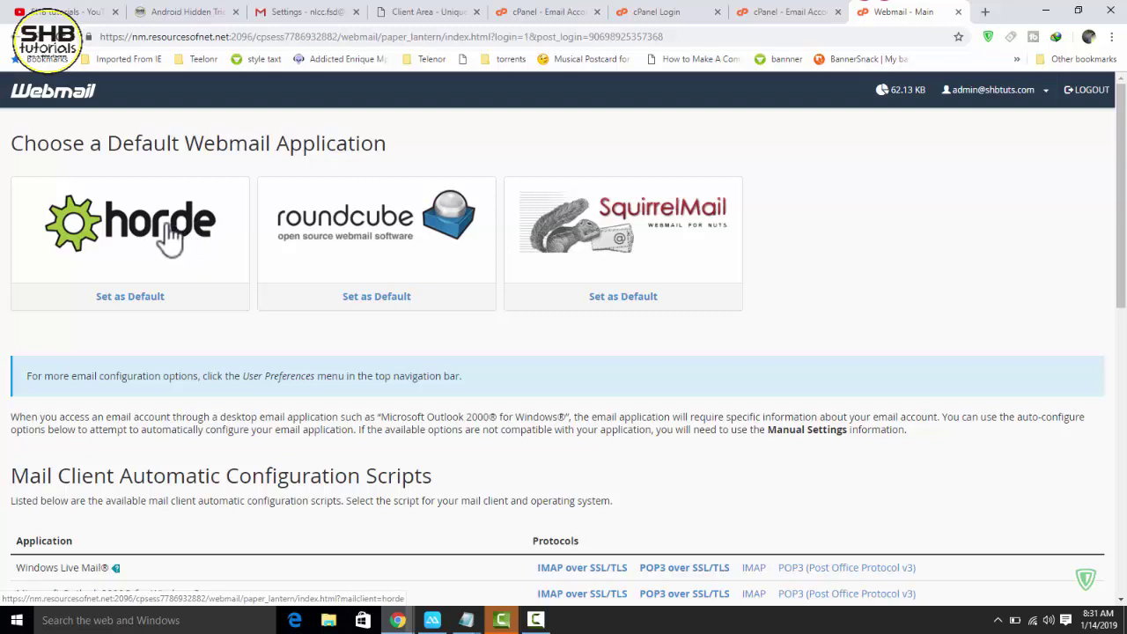
click(140, 227)
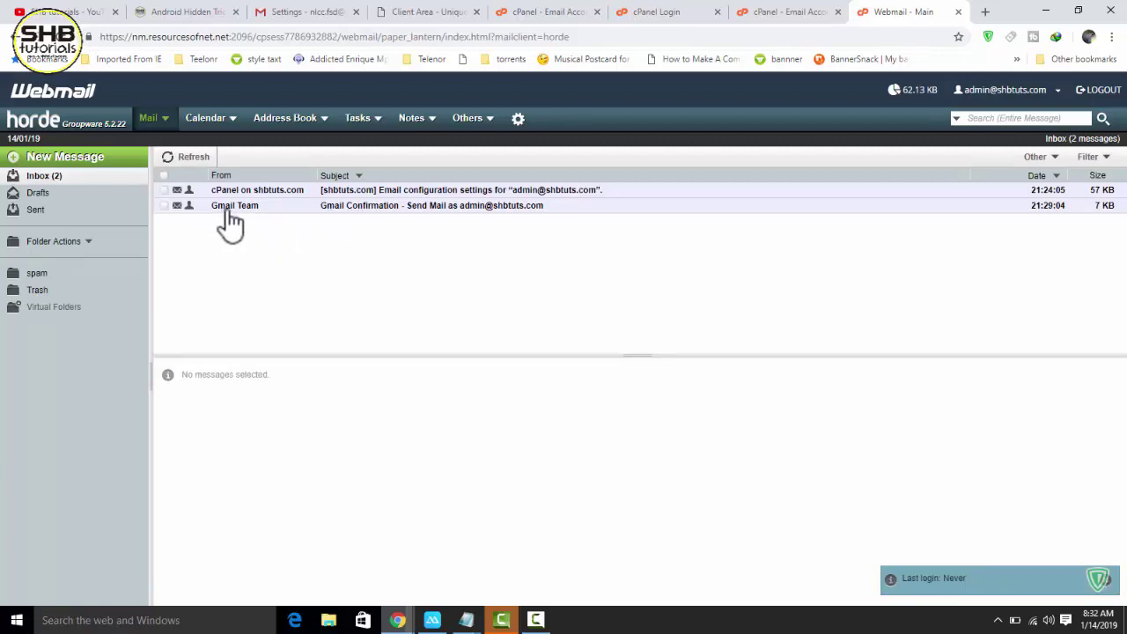
click(468, 209)
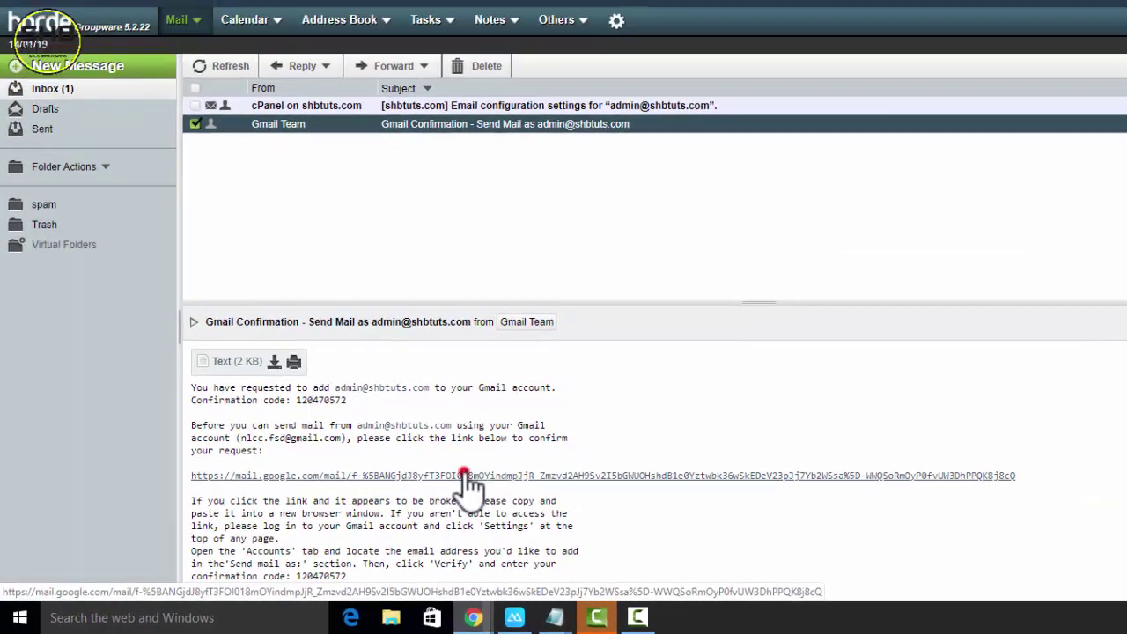
click(516, 458)
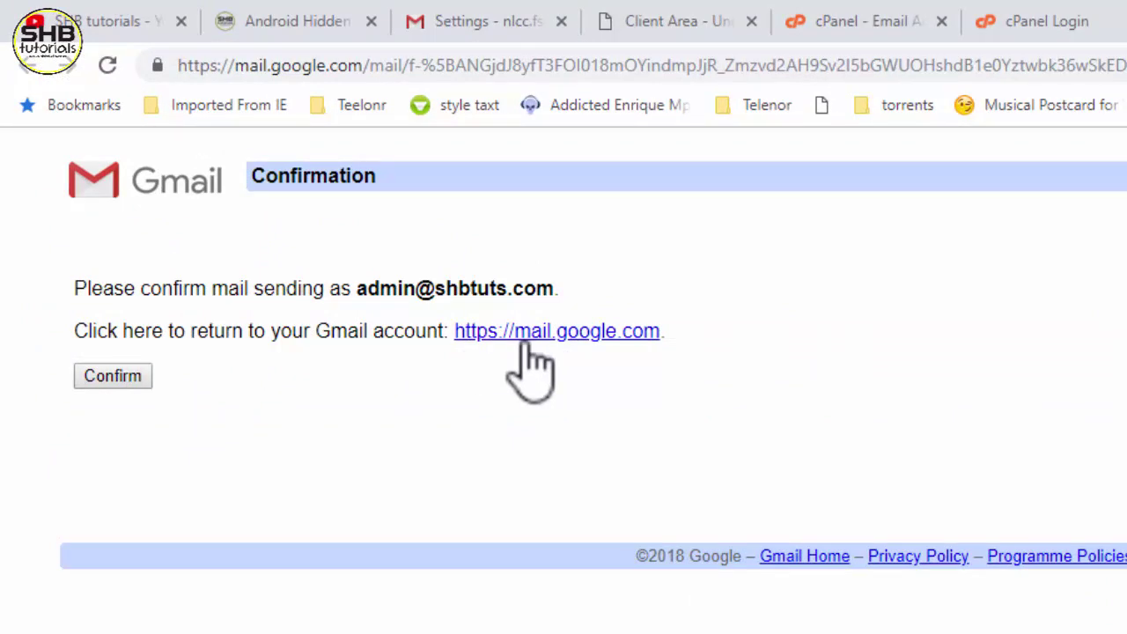
- Confirm Gmail may send mail as the admin address, then return to the Webmail - Main tab
click(105, 375)
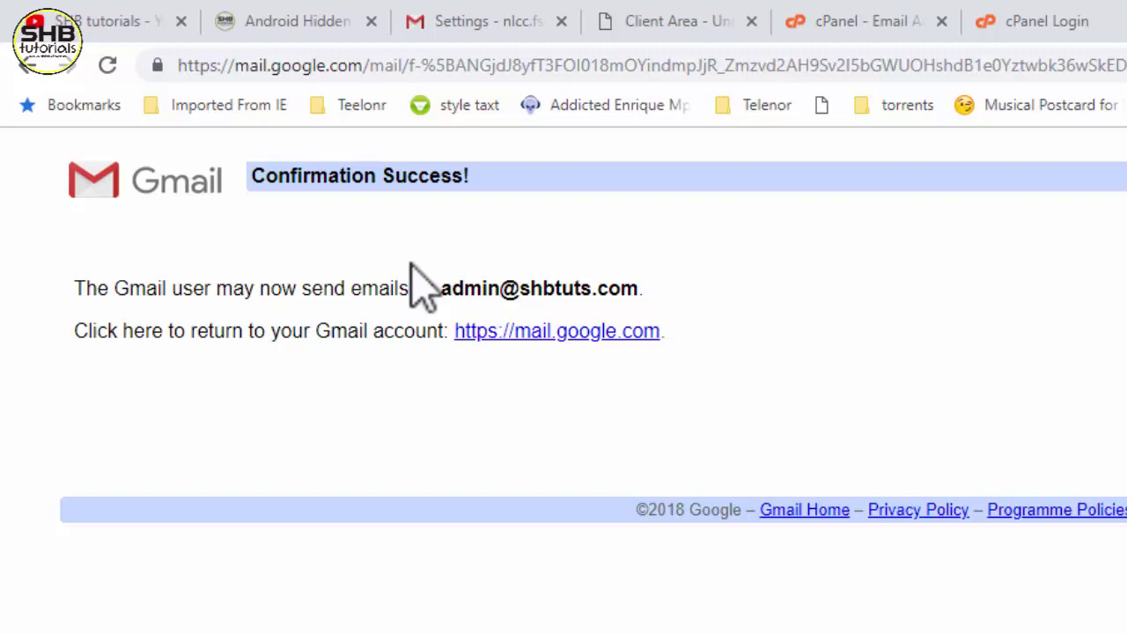
key(ctrl+shift+Tab)
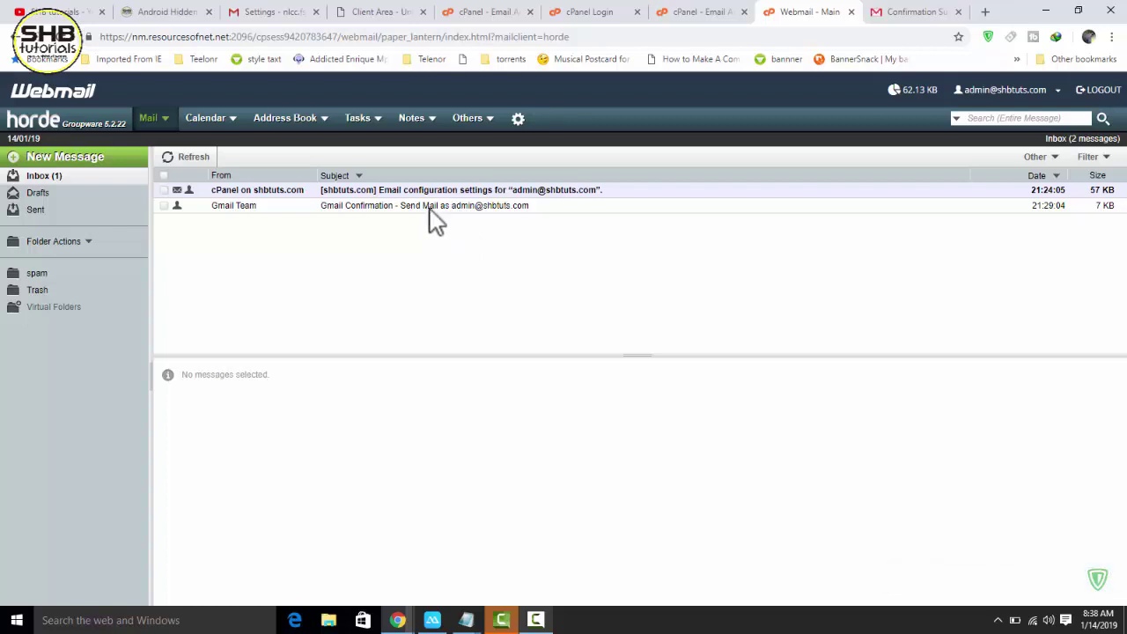
click(300, 11)
click(90, 186)
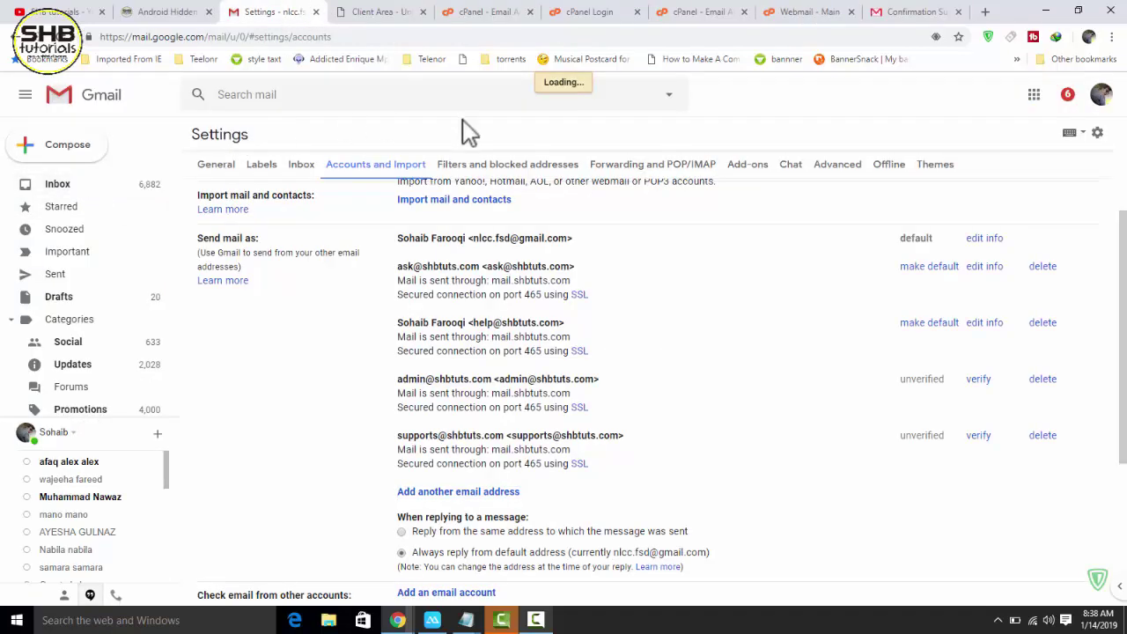
click(813, 13)
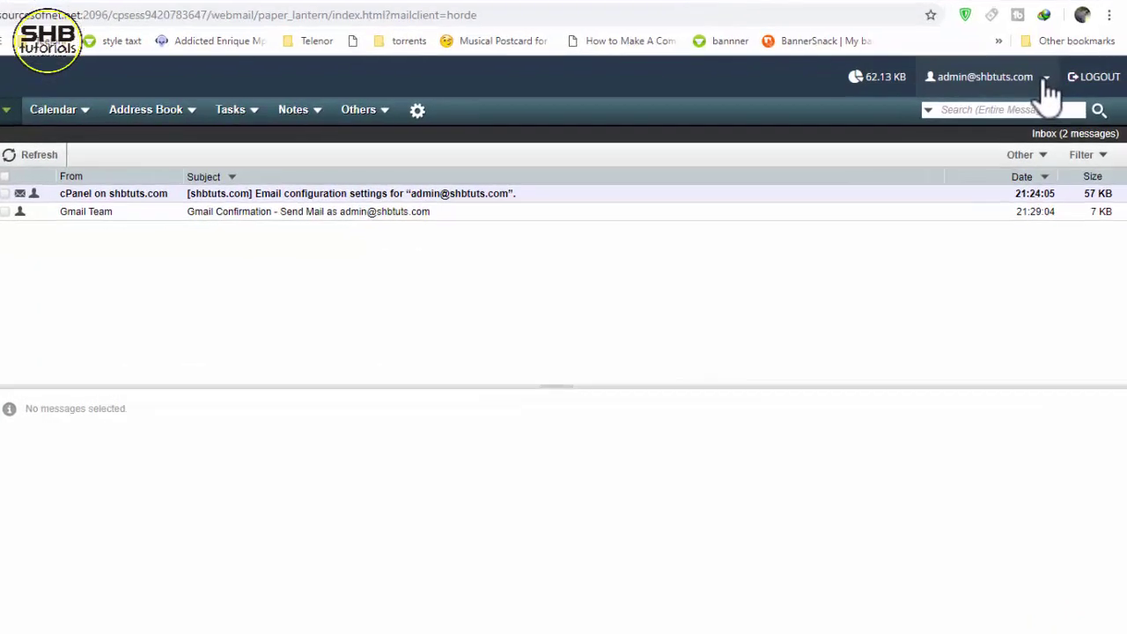
click(1057, 90)
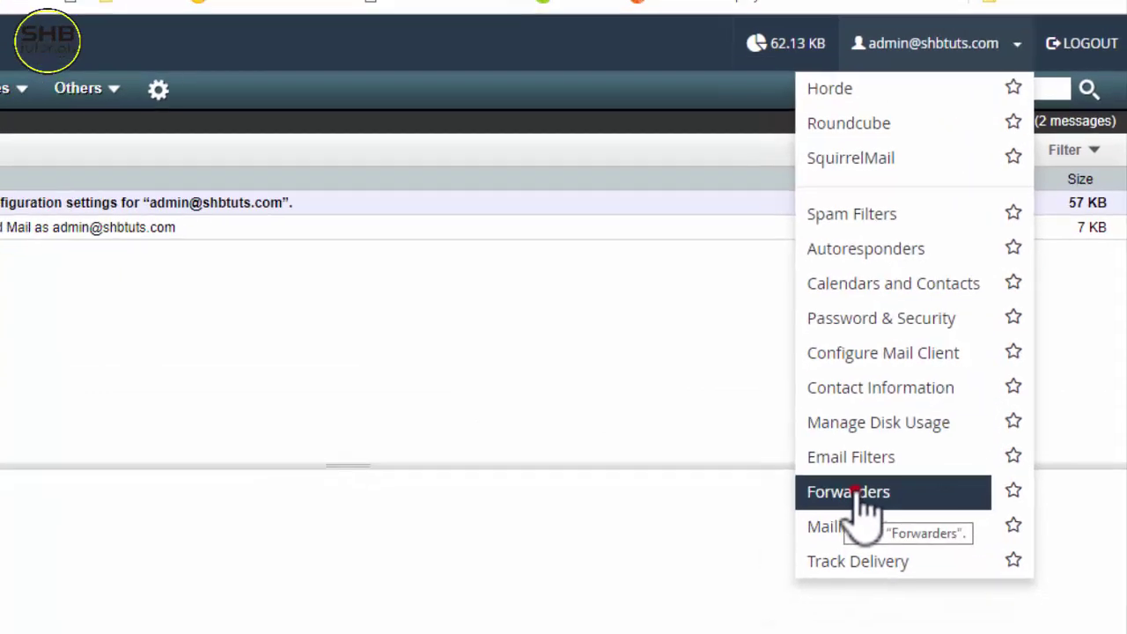
click(854, 492)
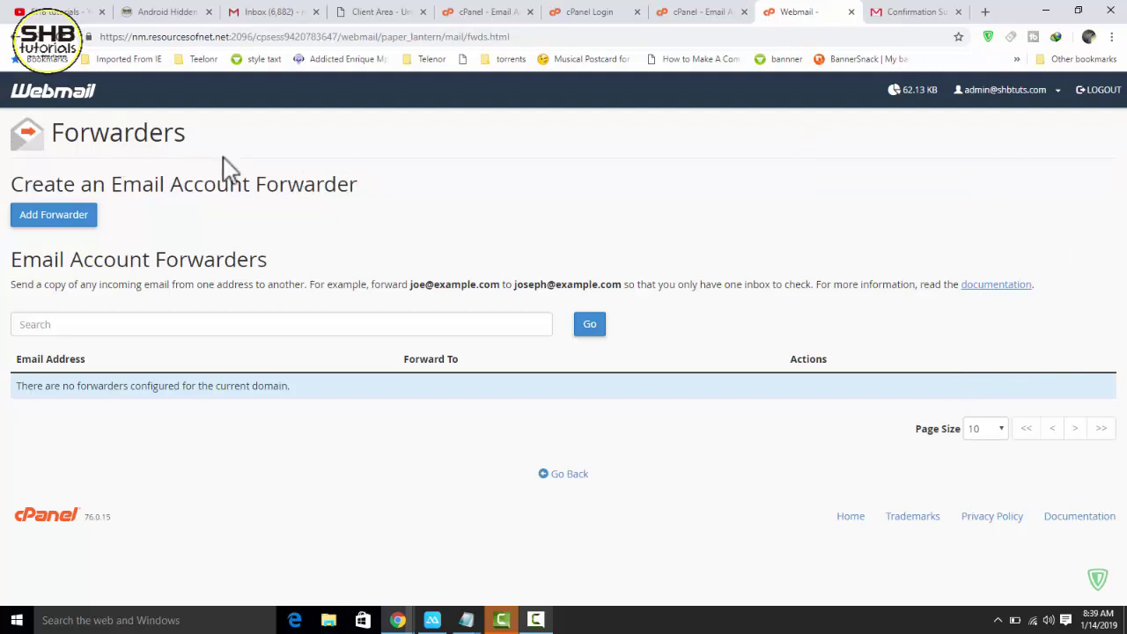
- Add a forwarder copying admin mail to the personal Gmail address, verify it, and return to Gmail
click(66, 220)
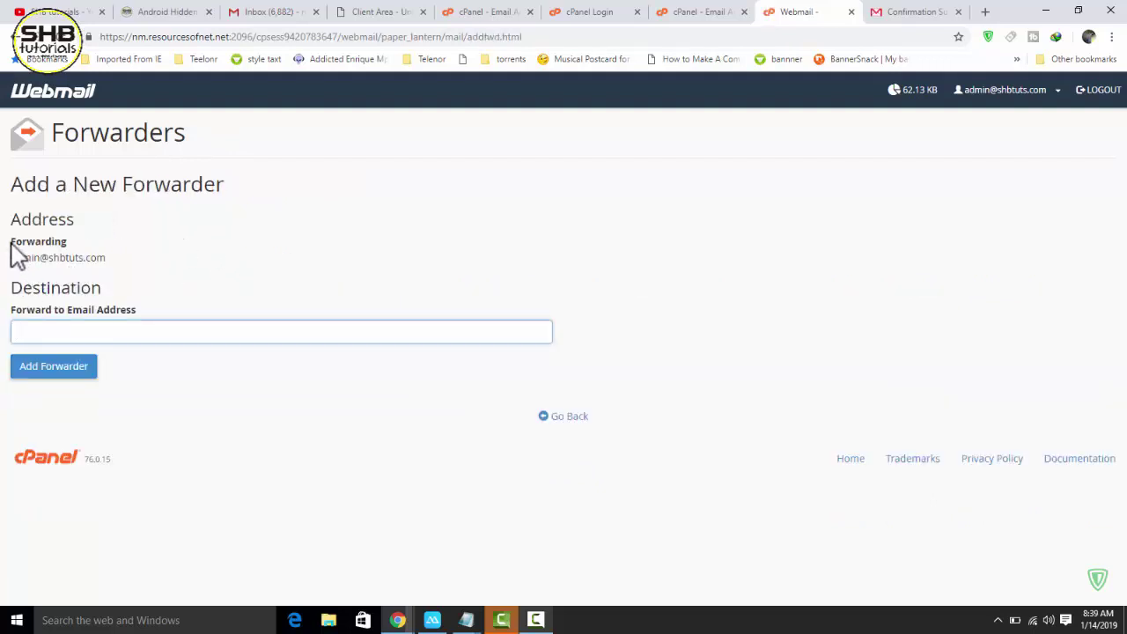
drag(105, 257, 34, 254)
click(51, 264)
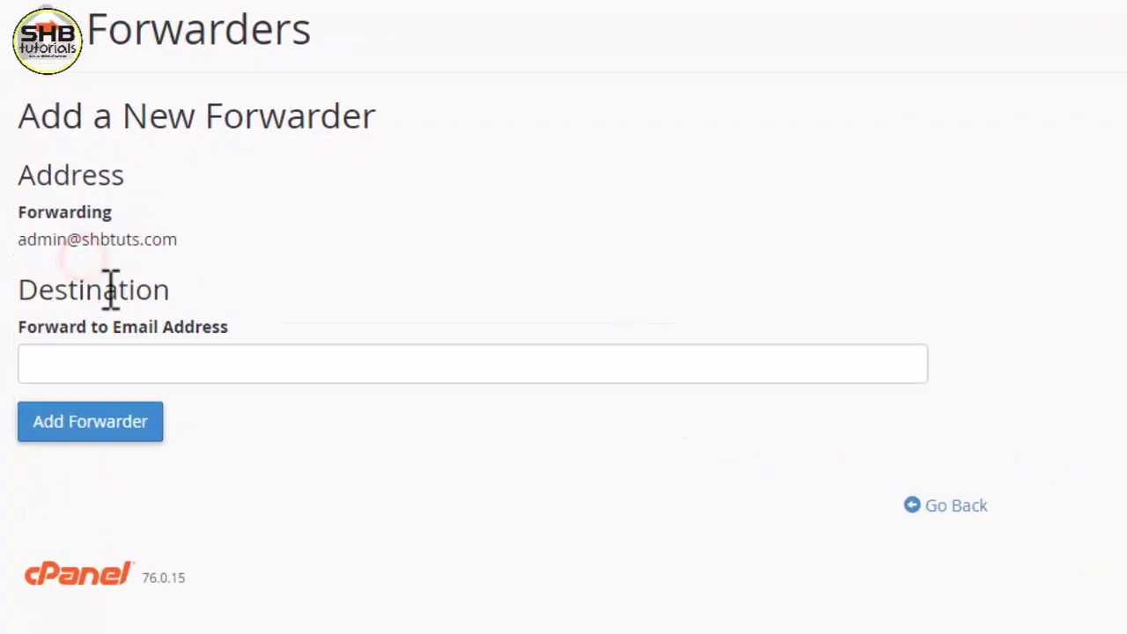
click(134, 380)
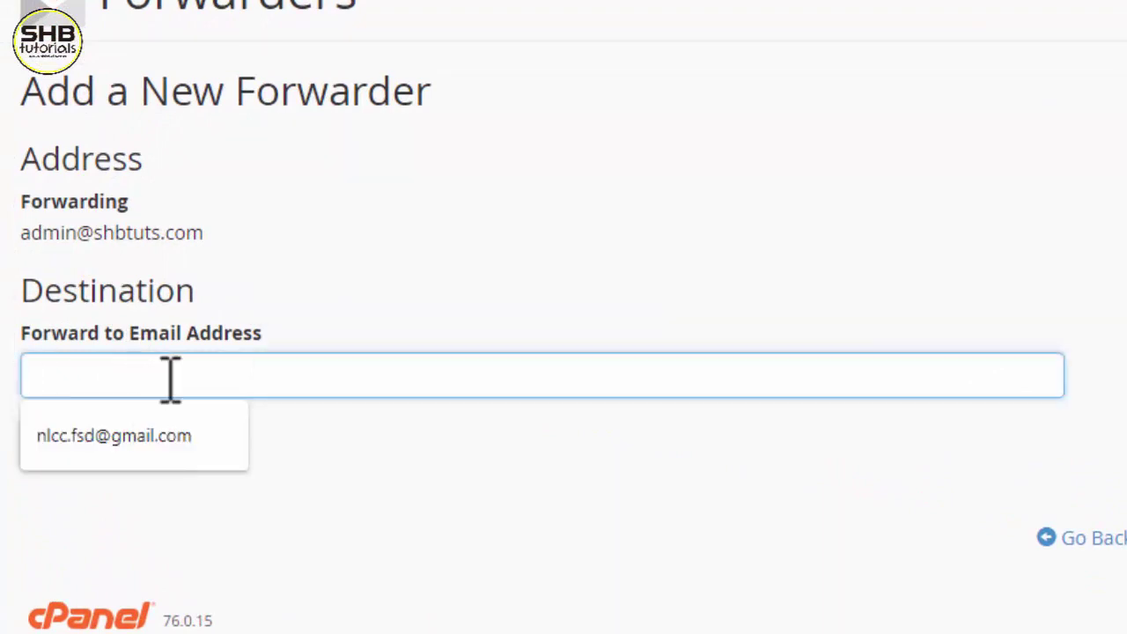
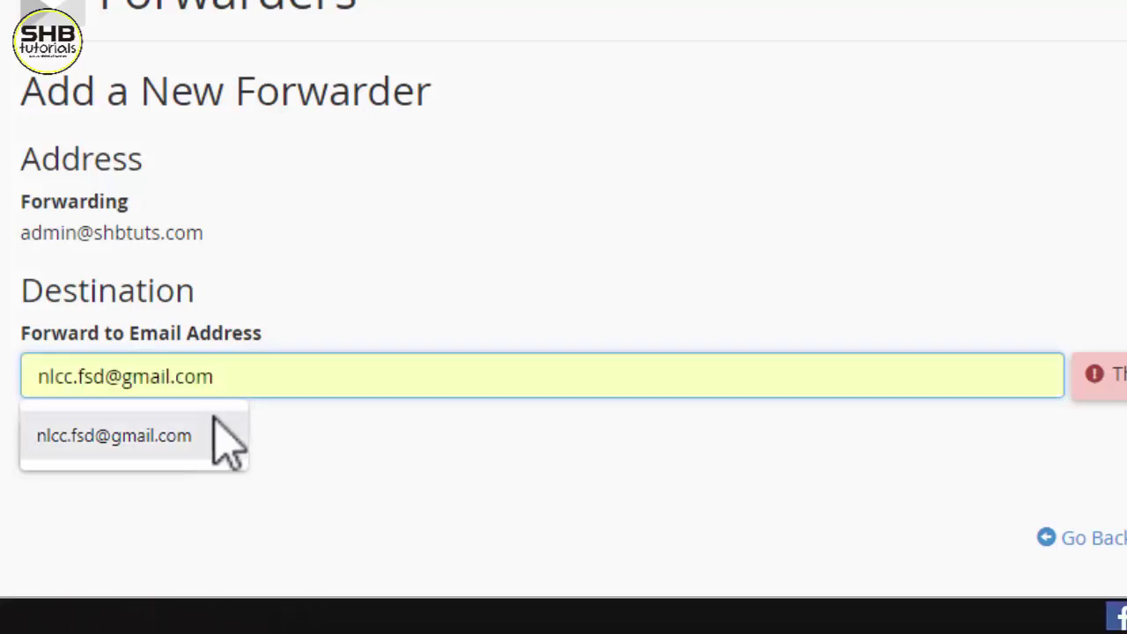
click(216, 431)
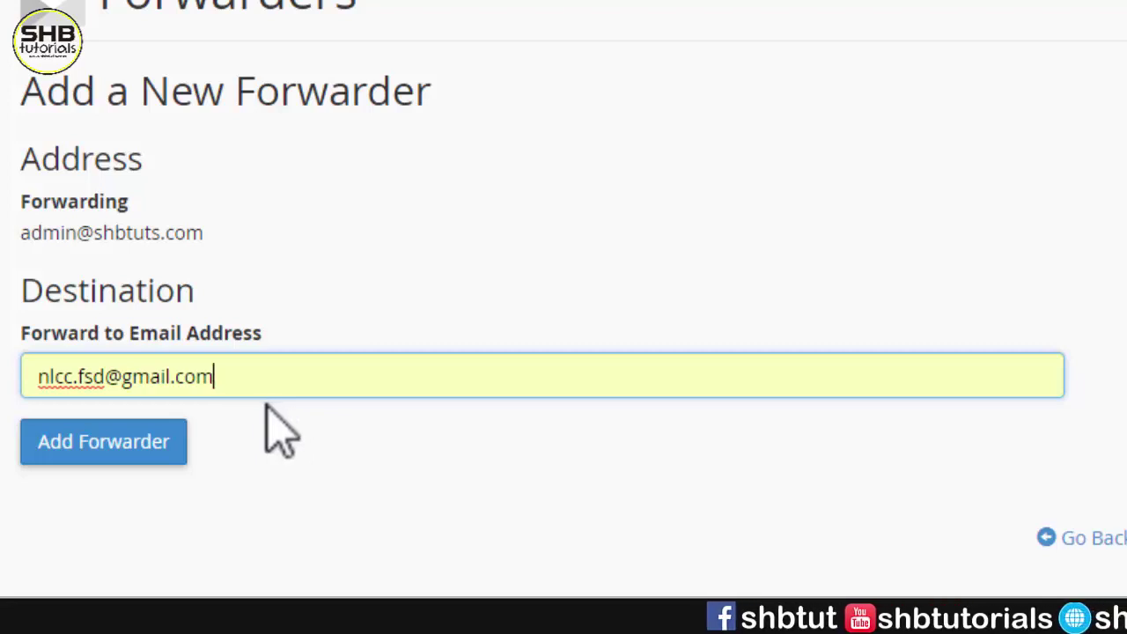
click(160, 444)
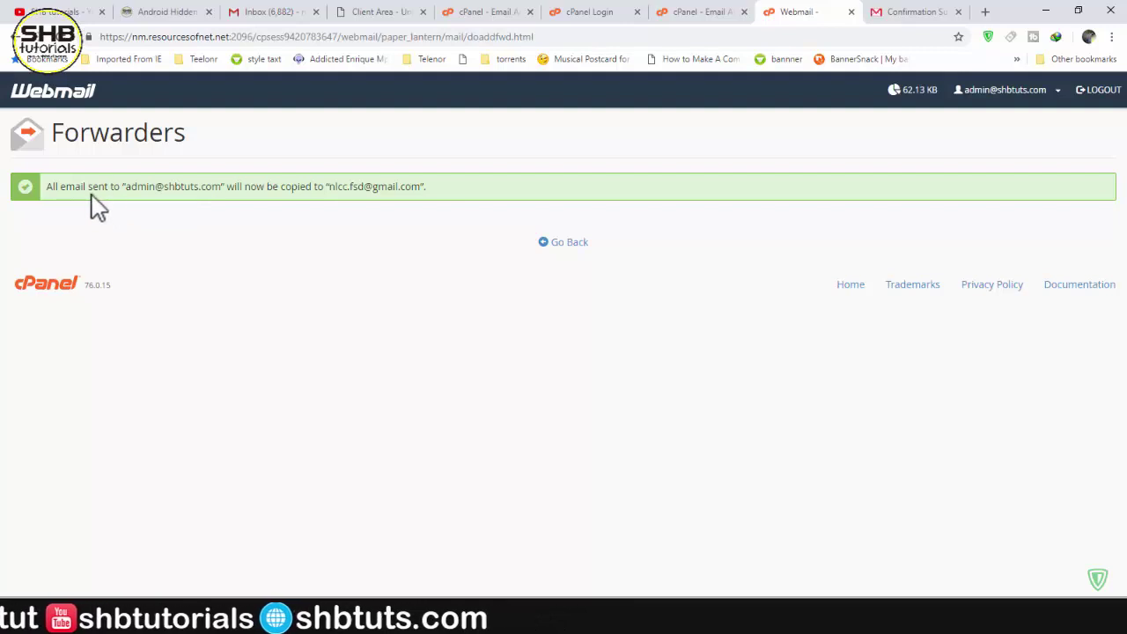
drag(131, 188, 206, 194)
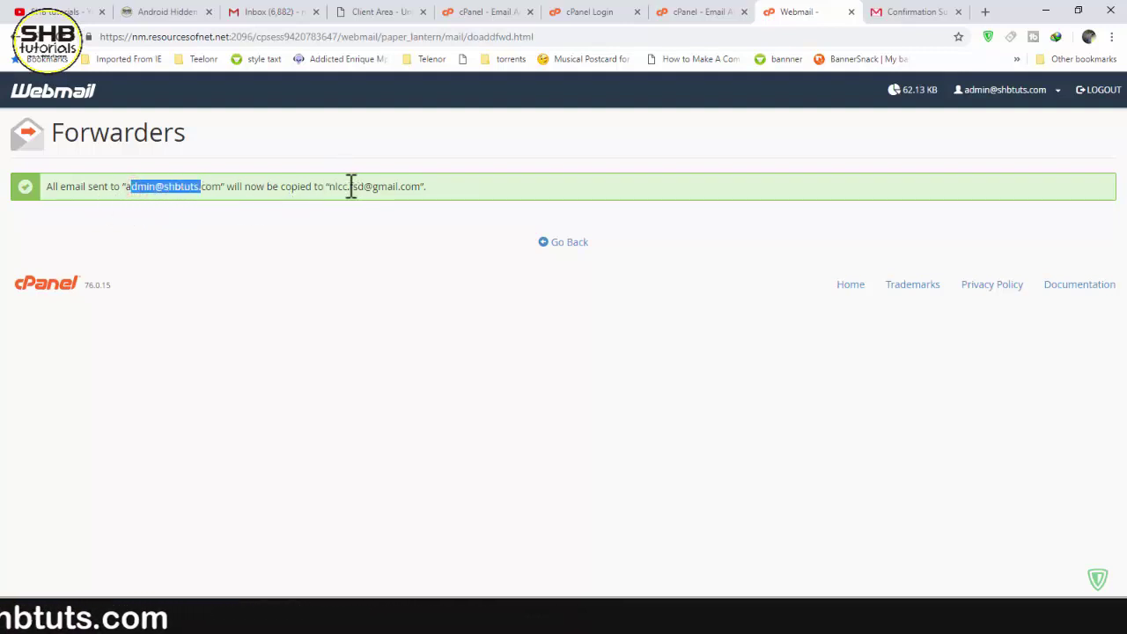
drag(332, 187, 414, 188)
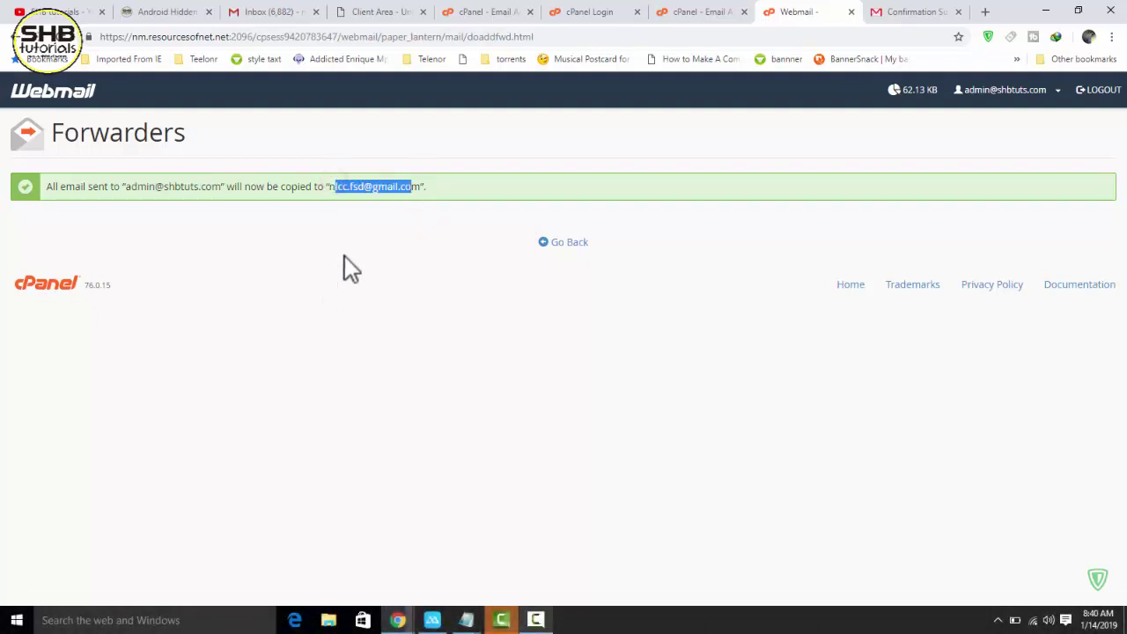
click(273, 8)
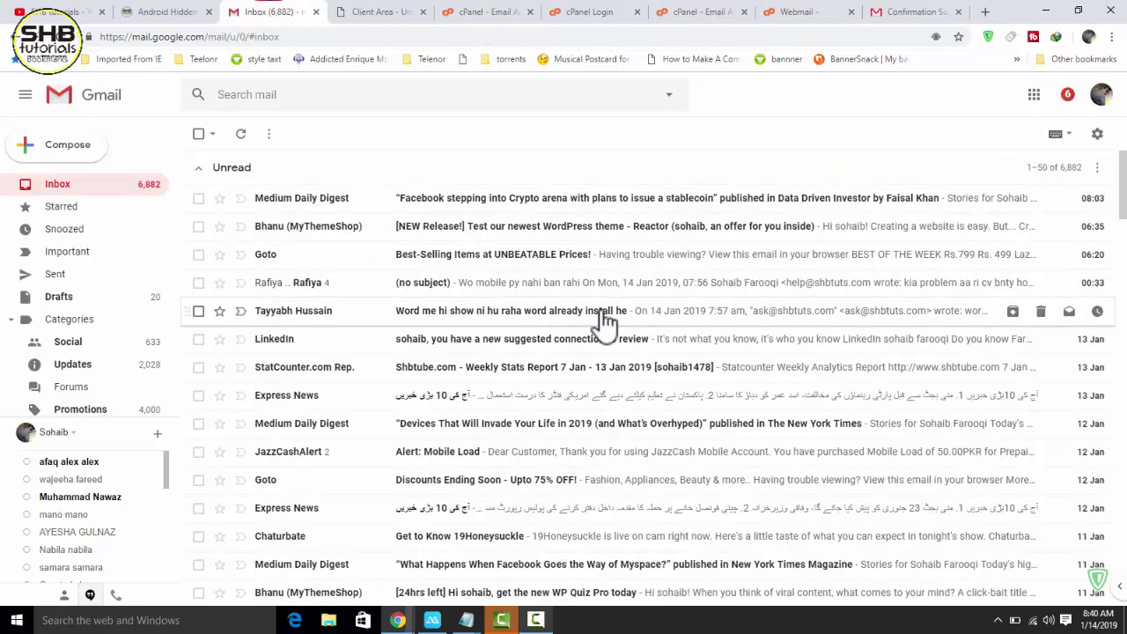
- Open a private window and search 'gmail' to reach the Gmail sign-in page
key(ctrl+shift+n)
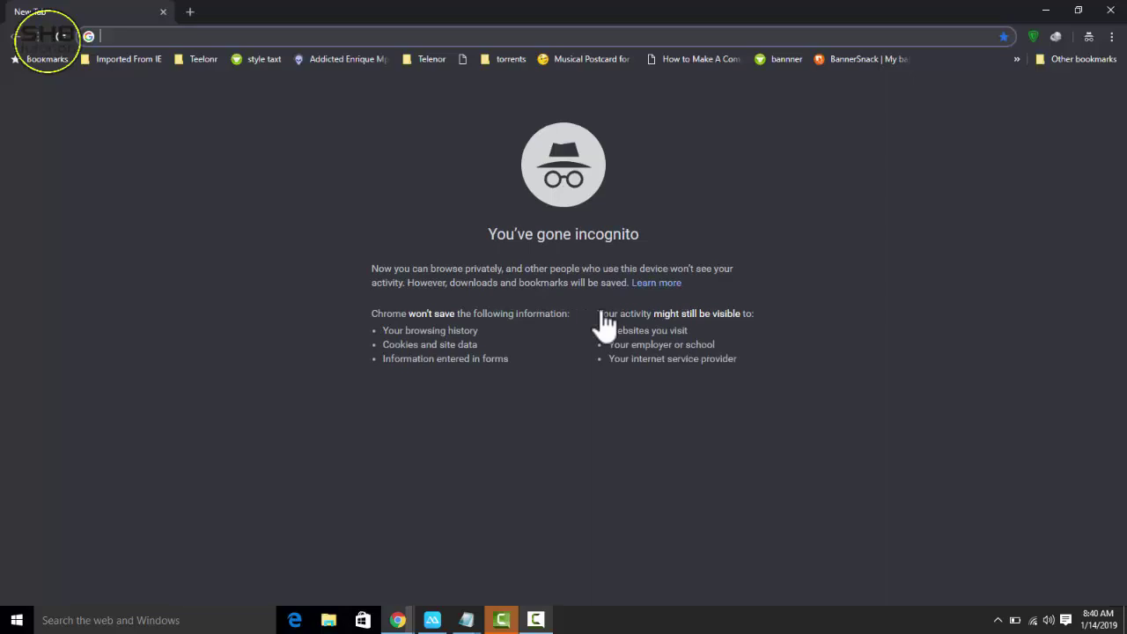
text(gmail)
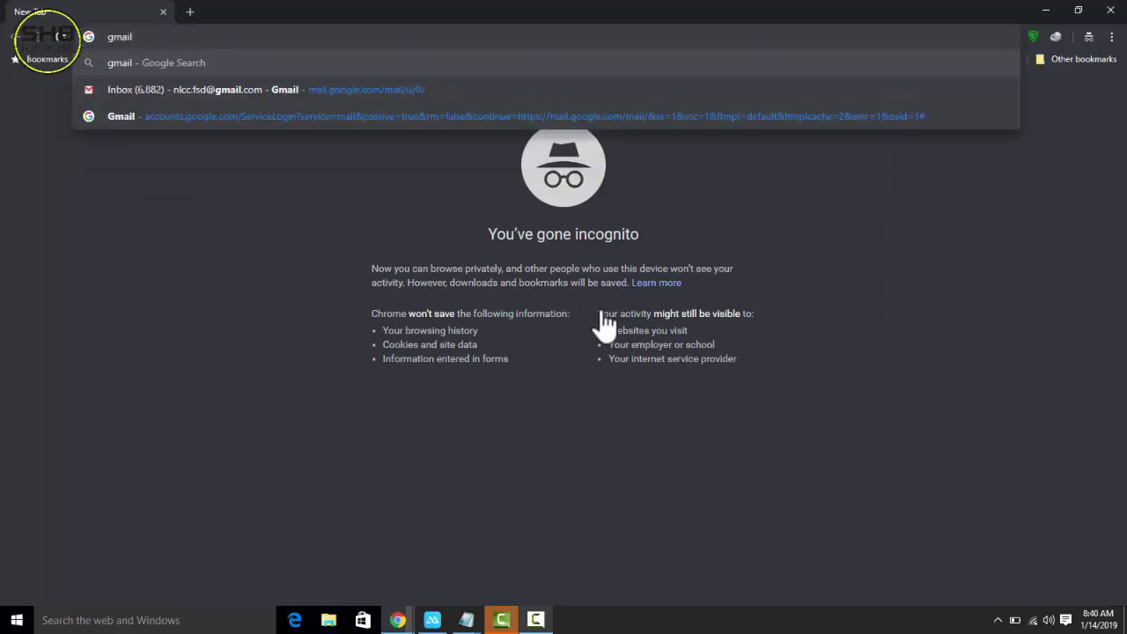
key(Return)
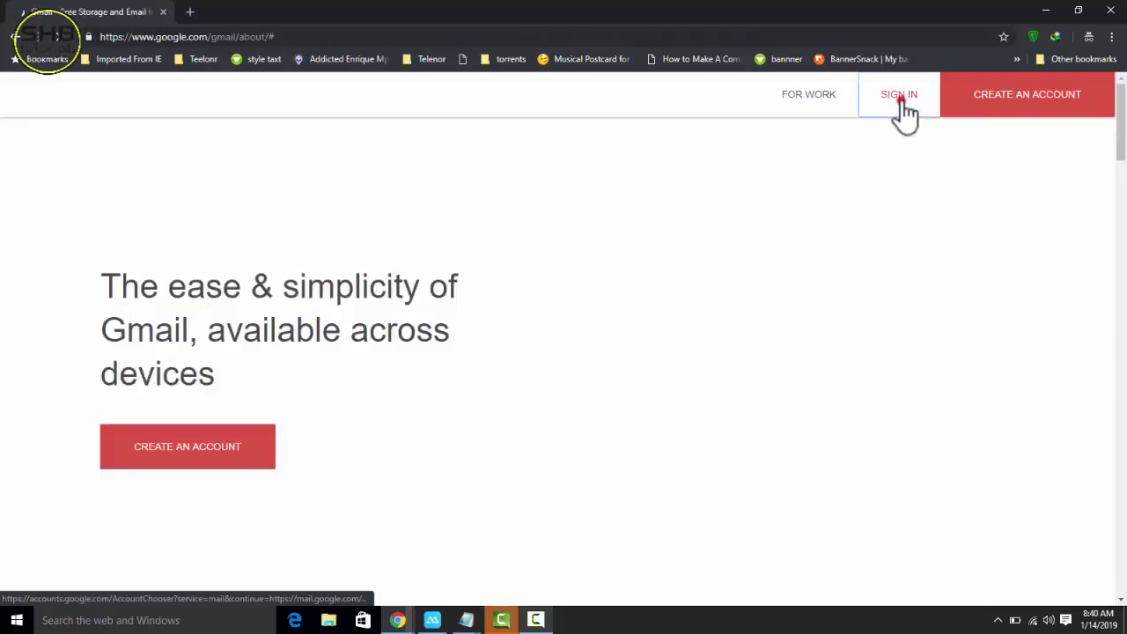
click(895, 99)
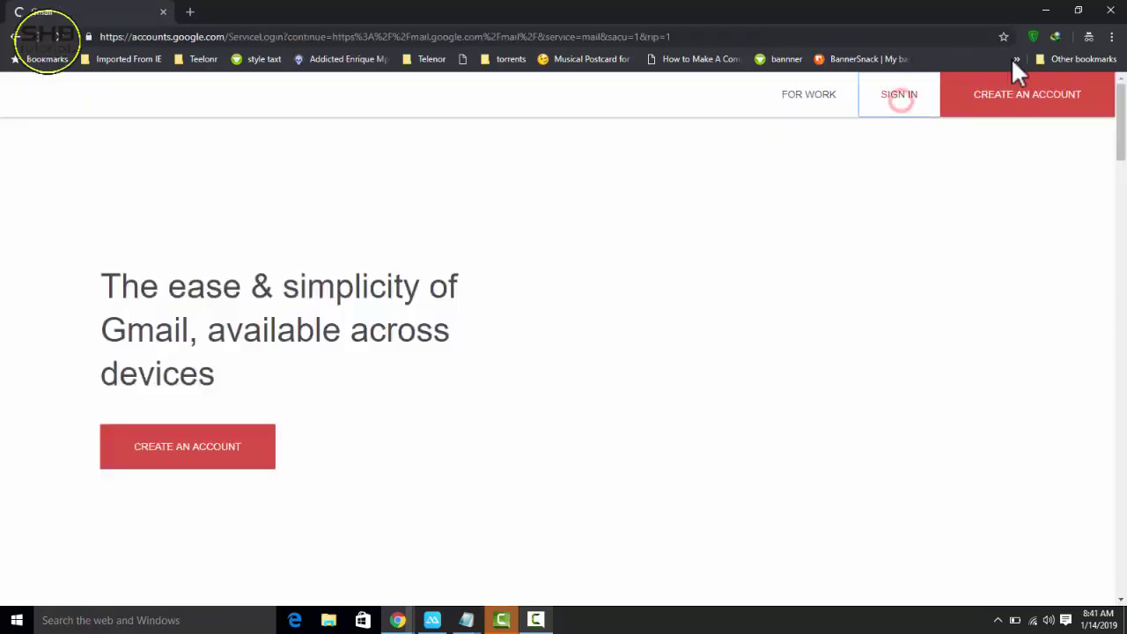
- Sign in with the saved personal Gmail account and its password
click(1033, 36)
click(1027, 377)
click(685, 321)
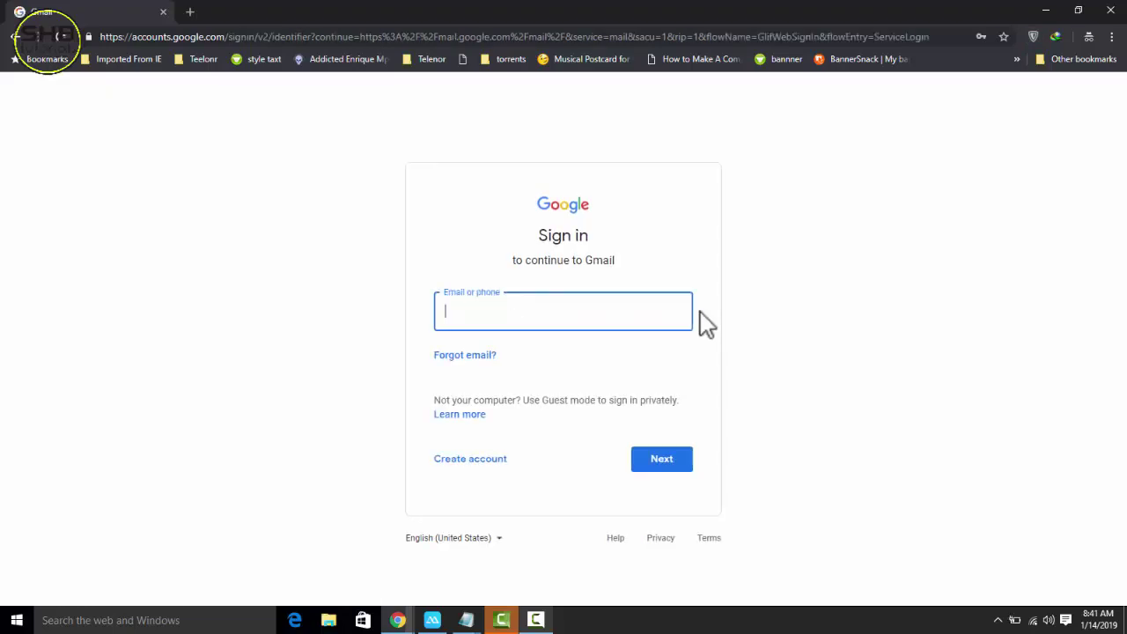
click(639, 312)
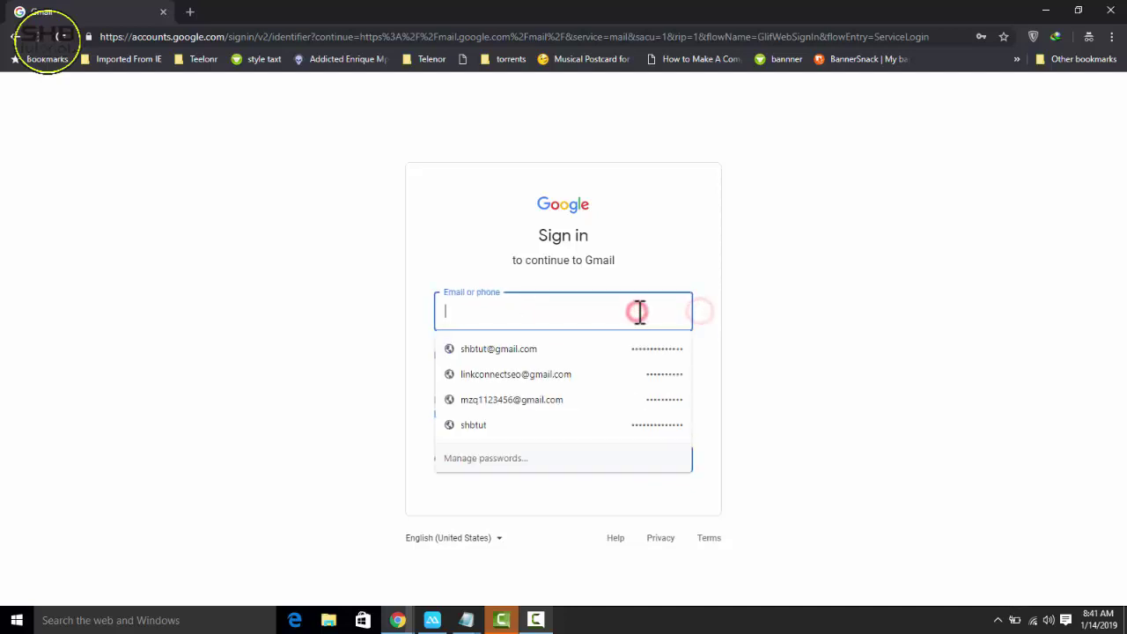
key(Down)
key(Return)
key(Return)
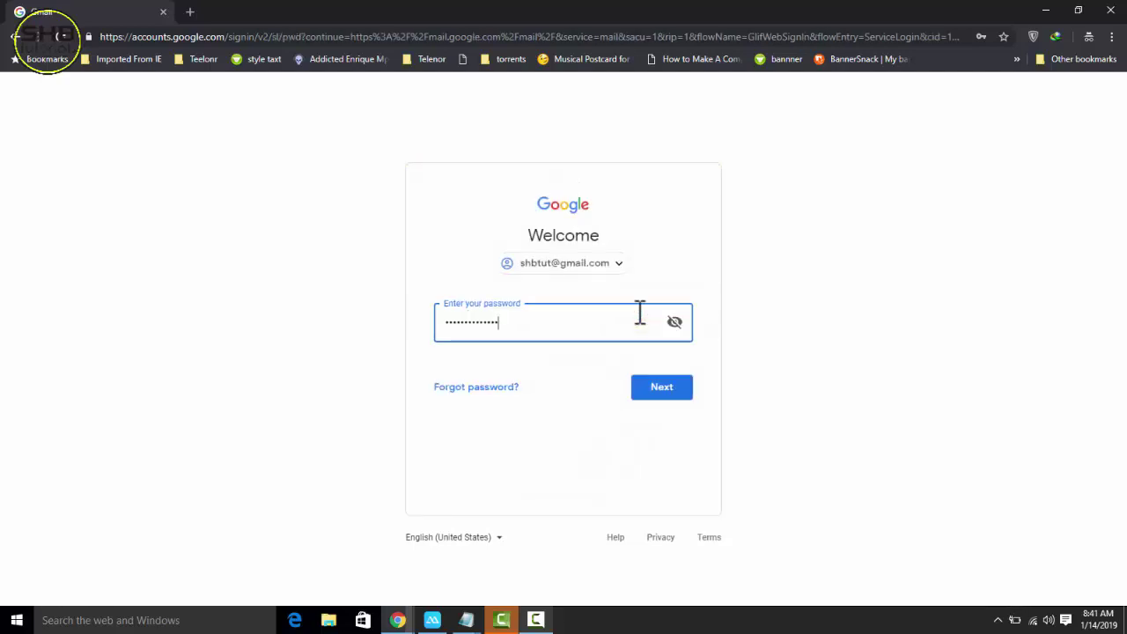
click(662, 388)
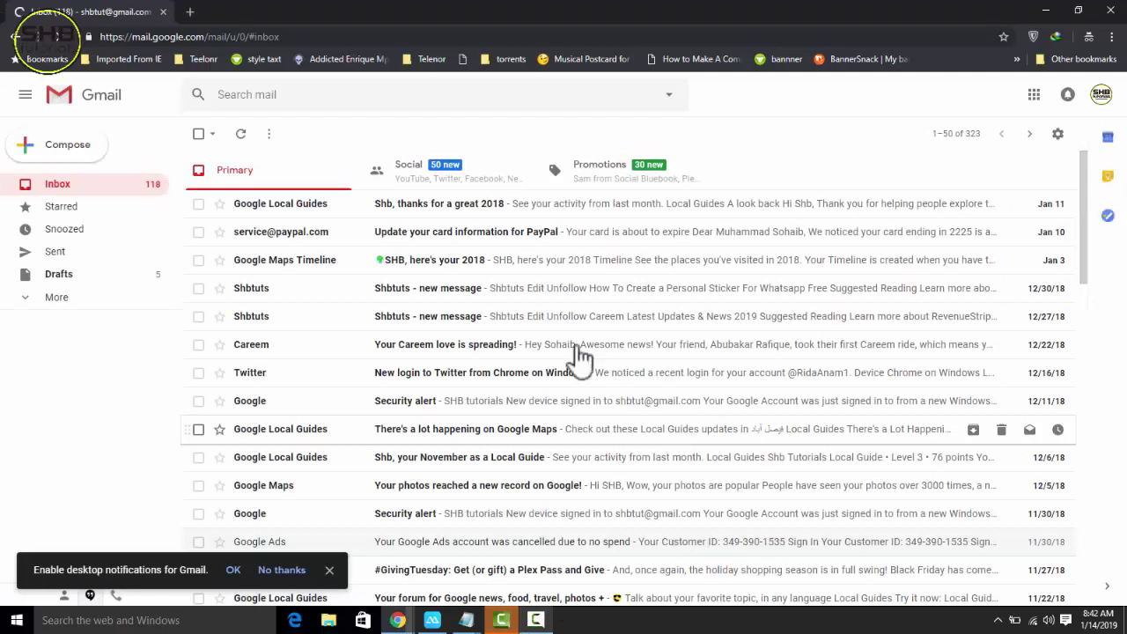
- Send a test email 'HI' with body 'How are you?' to the admin alias, then switch to the receiving inbox
click(90, 150)
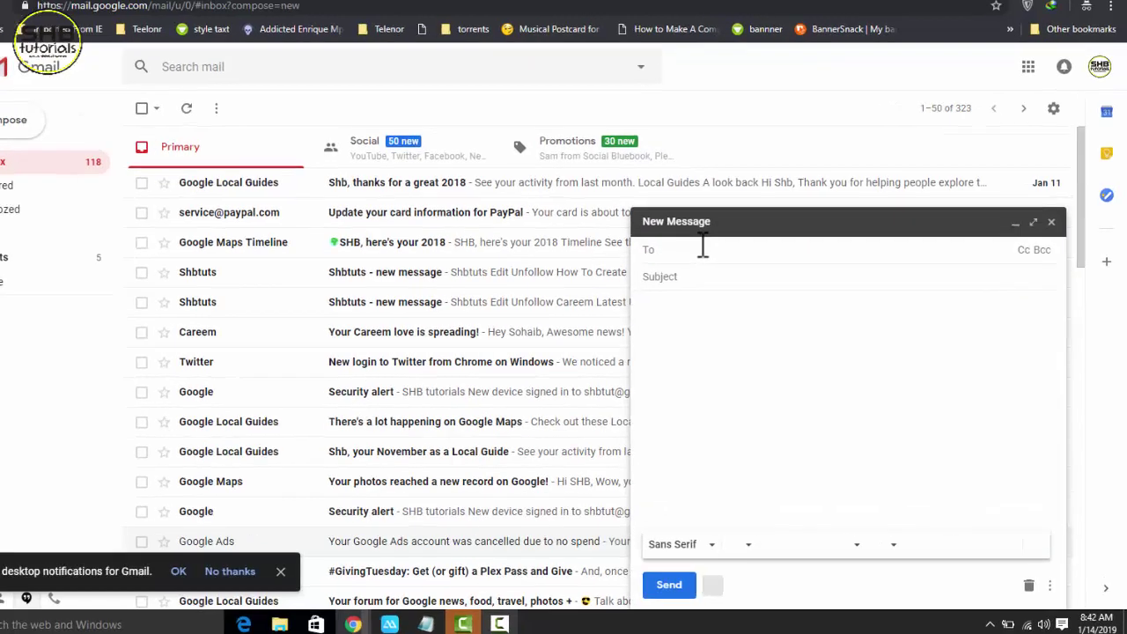
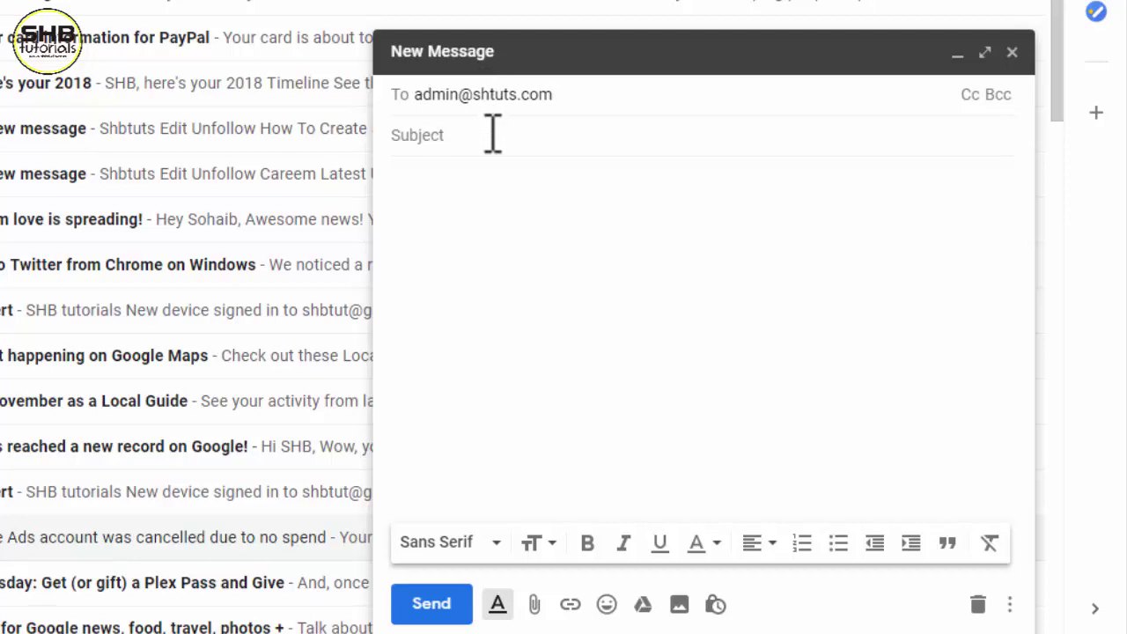
click(491, 133)
text(HI)
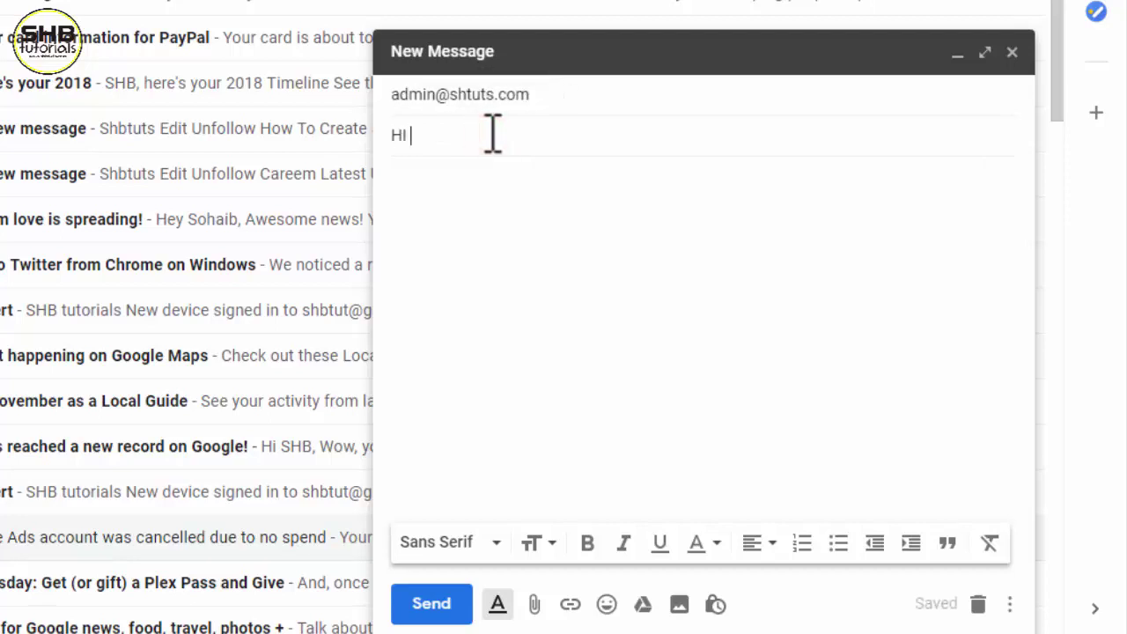
key(Tab)
text(How )
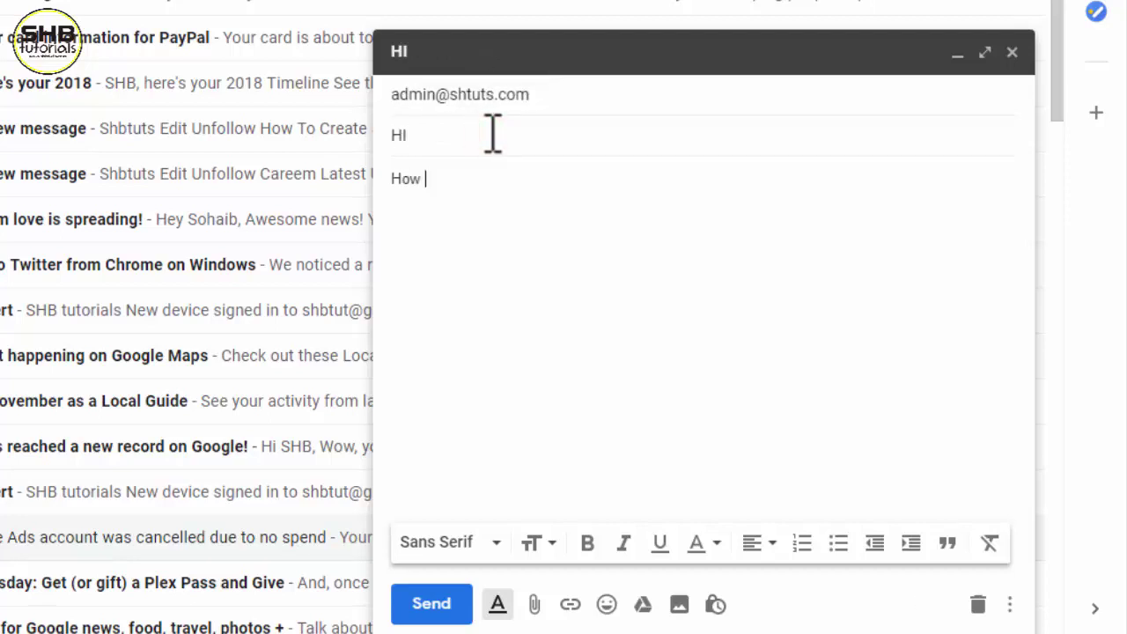
text(are)
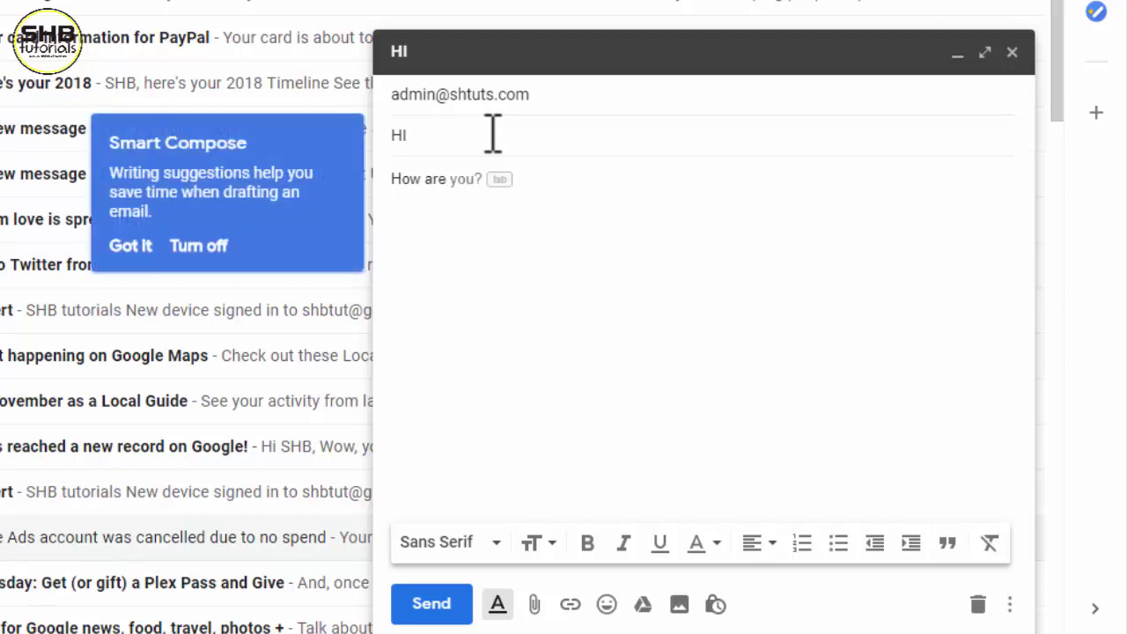
key(Tab)
click(441, 604)
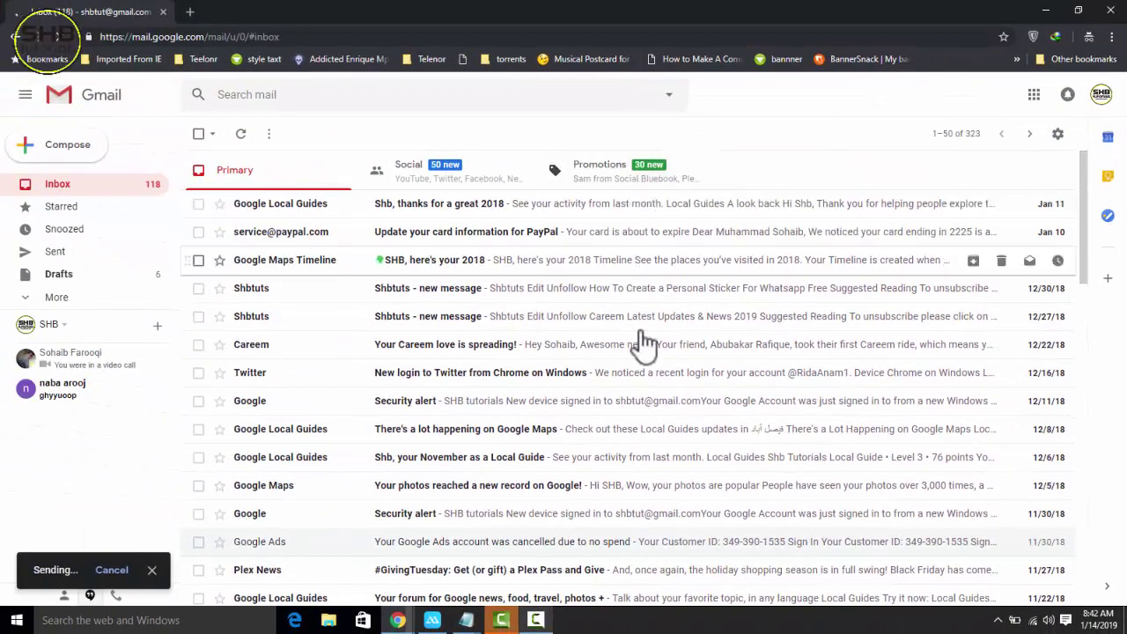
mouse_move(400, 617)
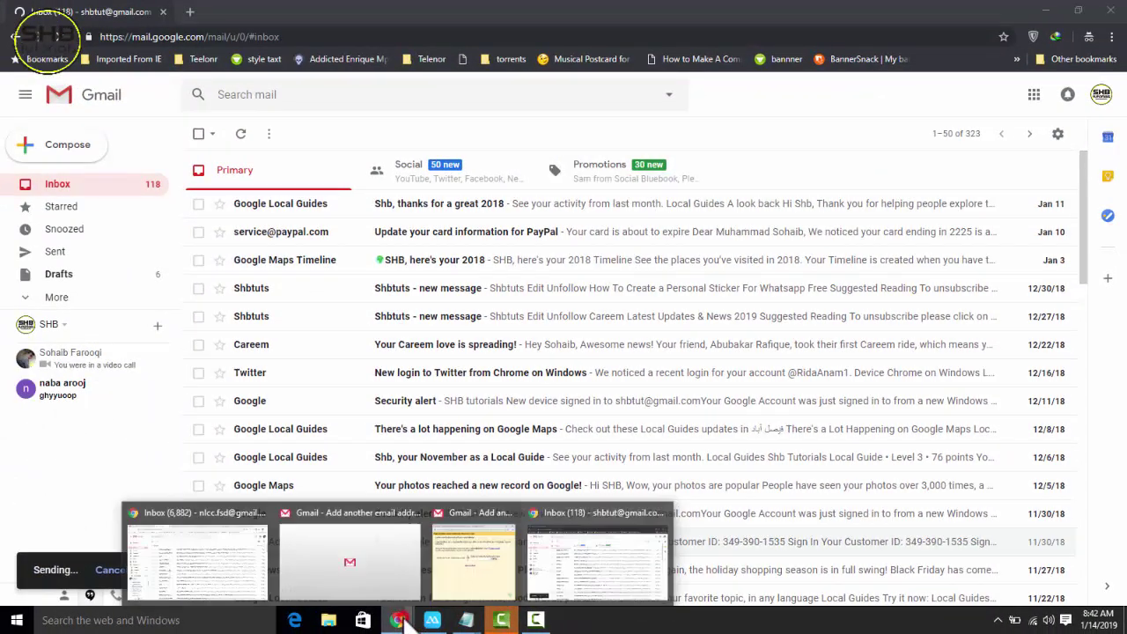
click(229, 554)
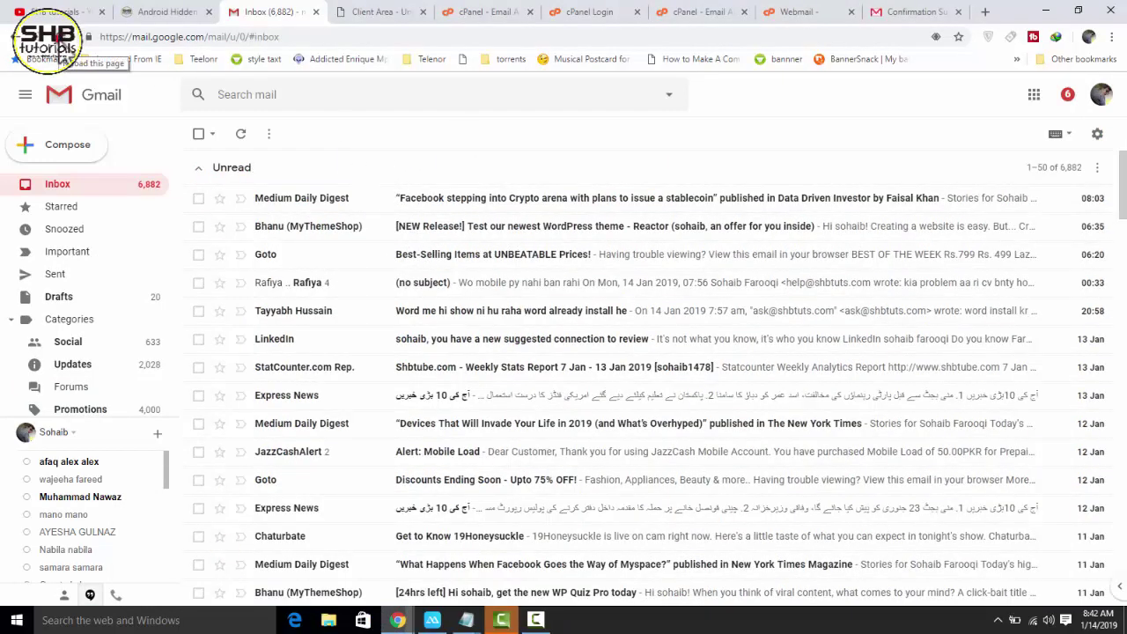
- Reload the inbox, open the new HI email, and check it was addressed to the admin alias
click(60, 37)
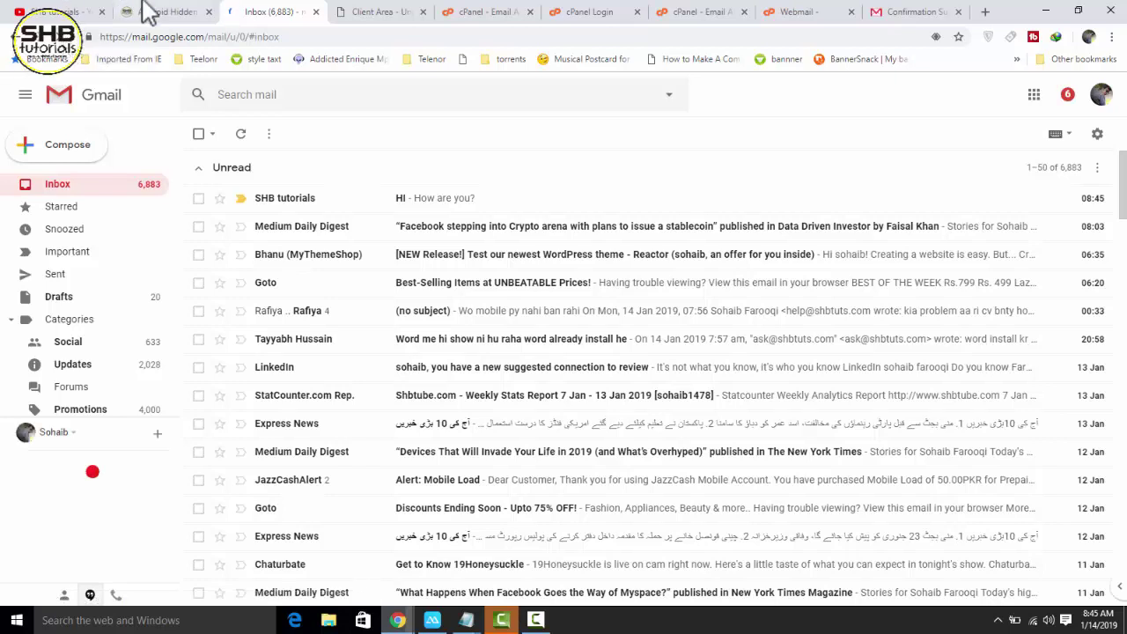
click(462, 209)
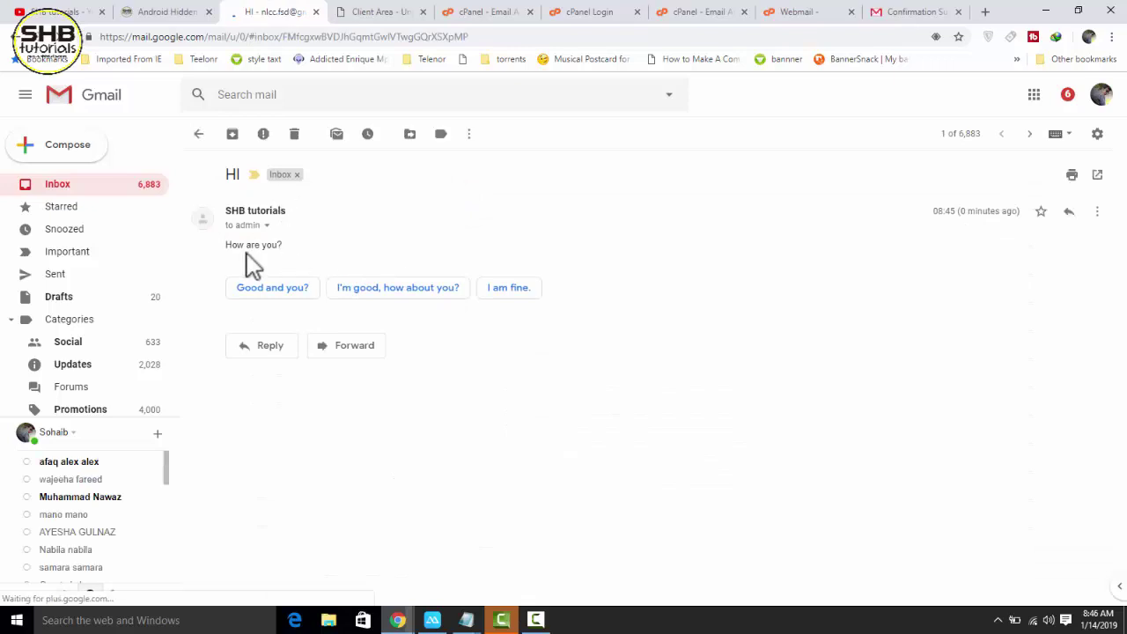
drag(226, 244, 291, 250)
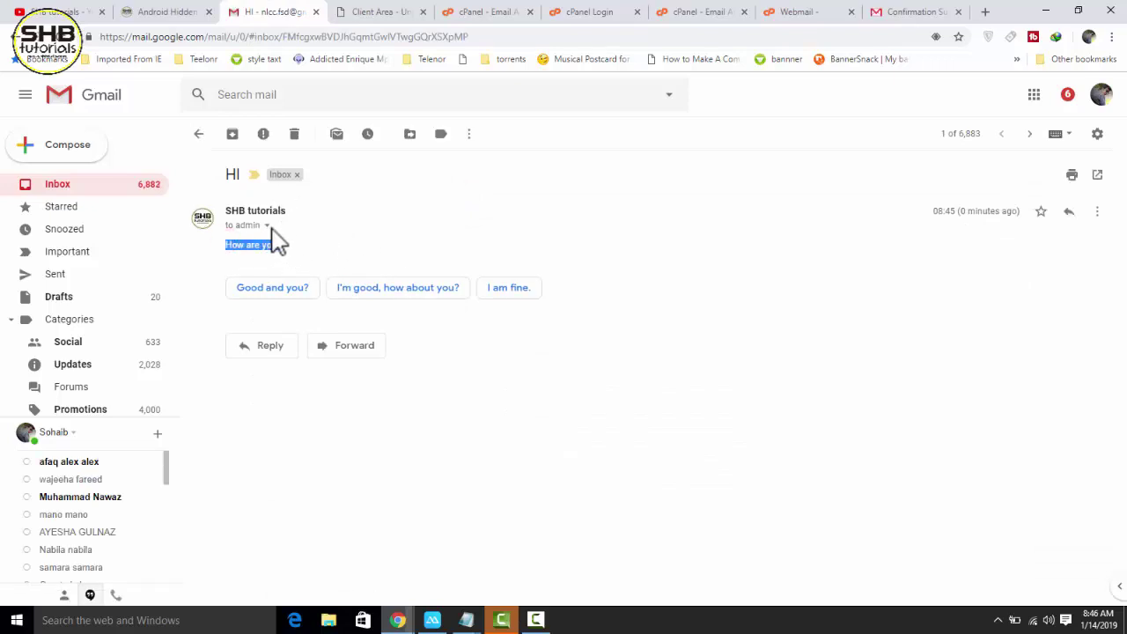
click(266, 225)
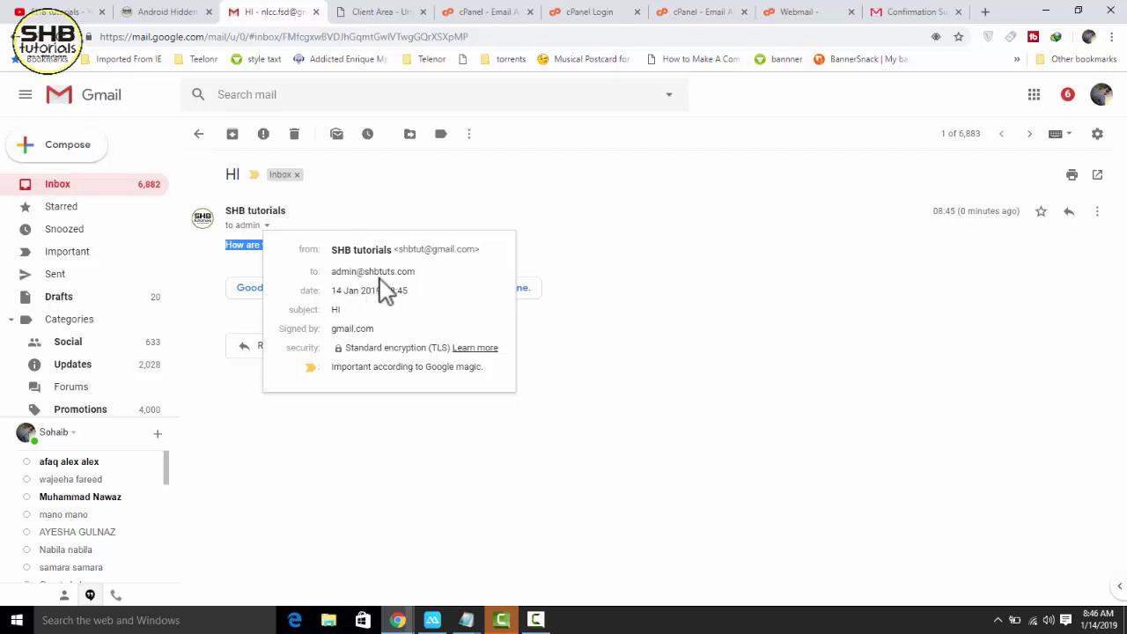
click(398, 231)
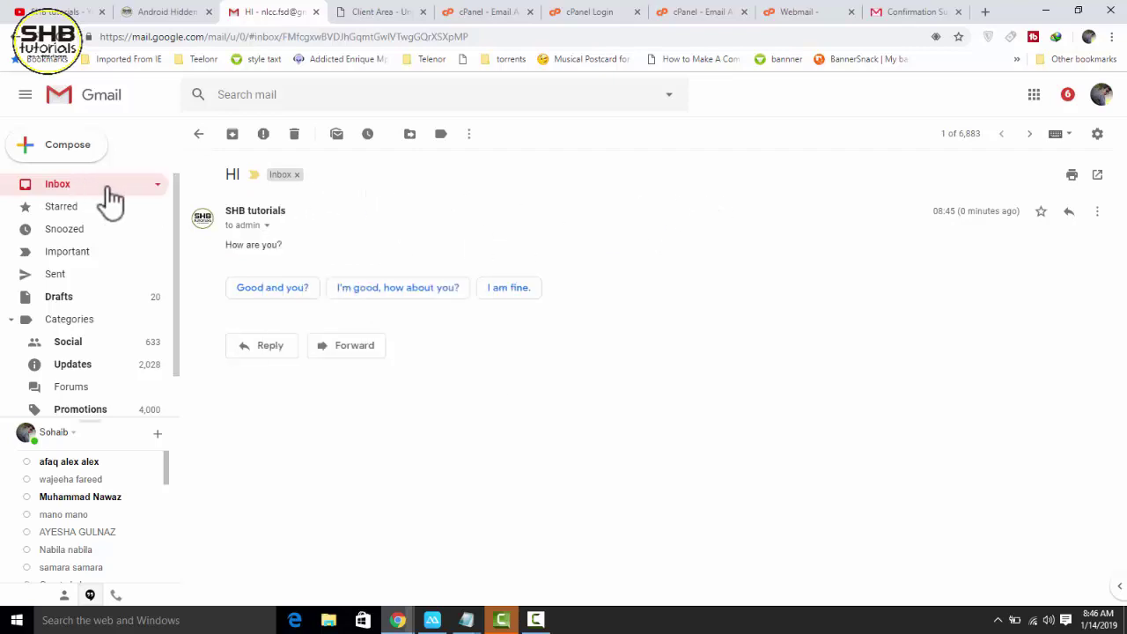
click(271, 349)
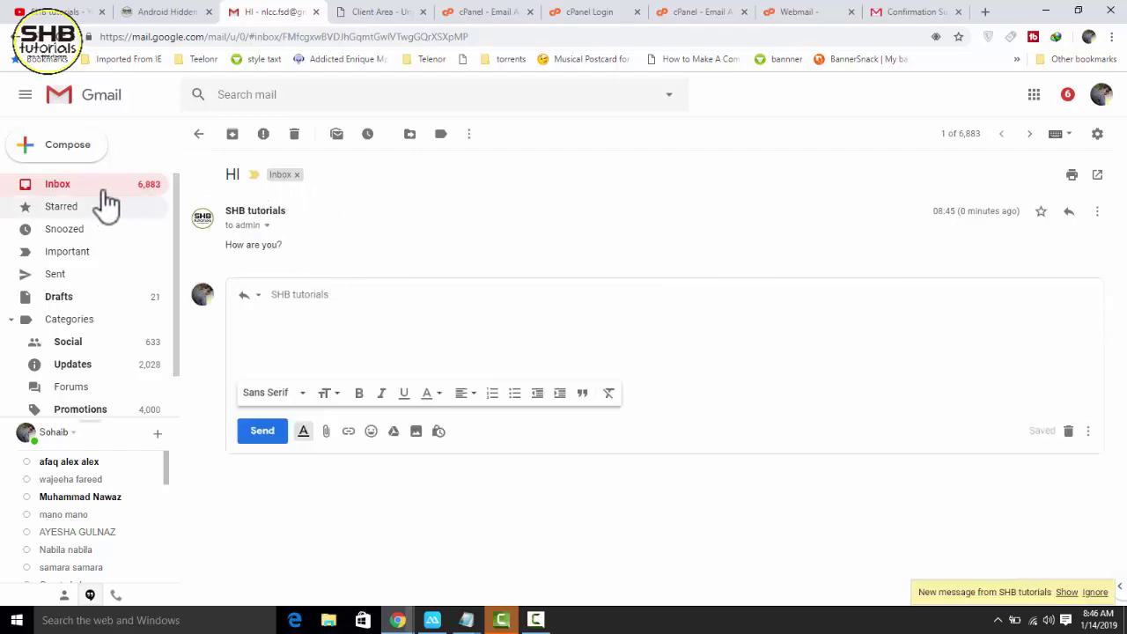
- Start a new message from the admin alias addressed to SHB tutorials, removing the mistaken recipient
click(79, 158)
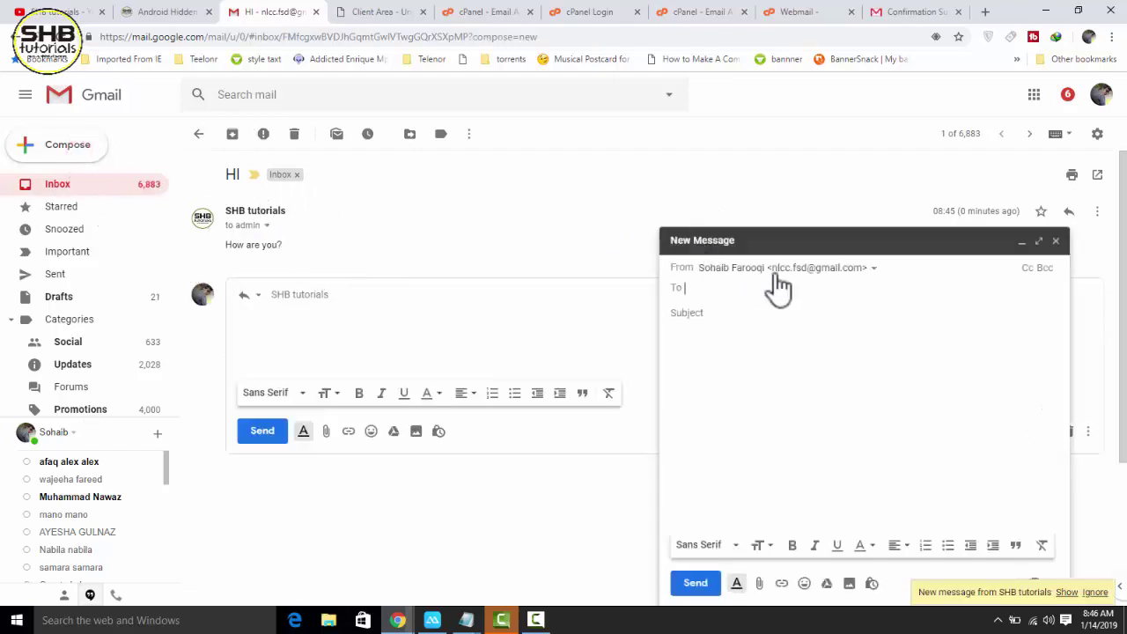
click(874, 268)
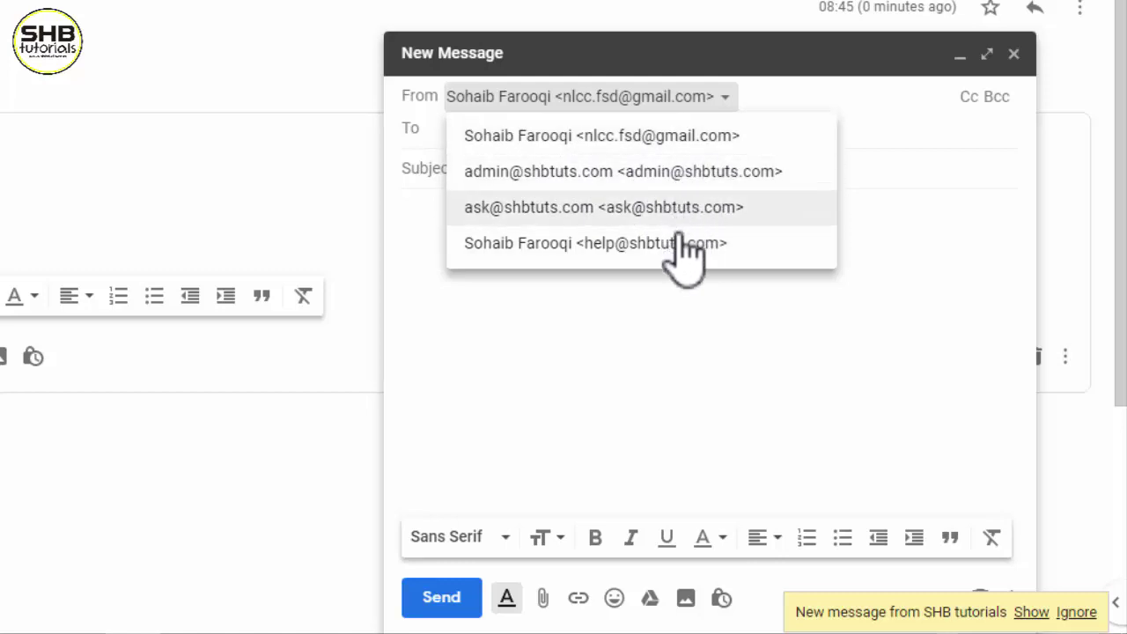
click(676, 181)
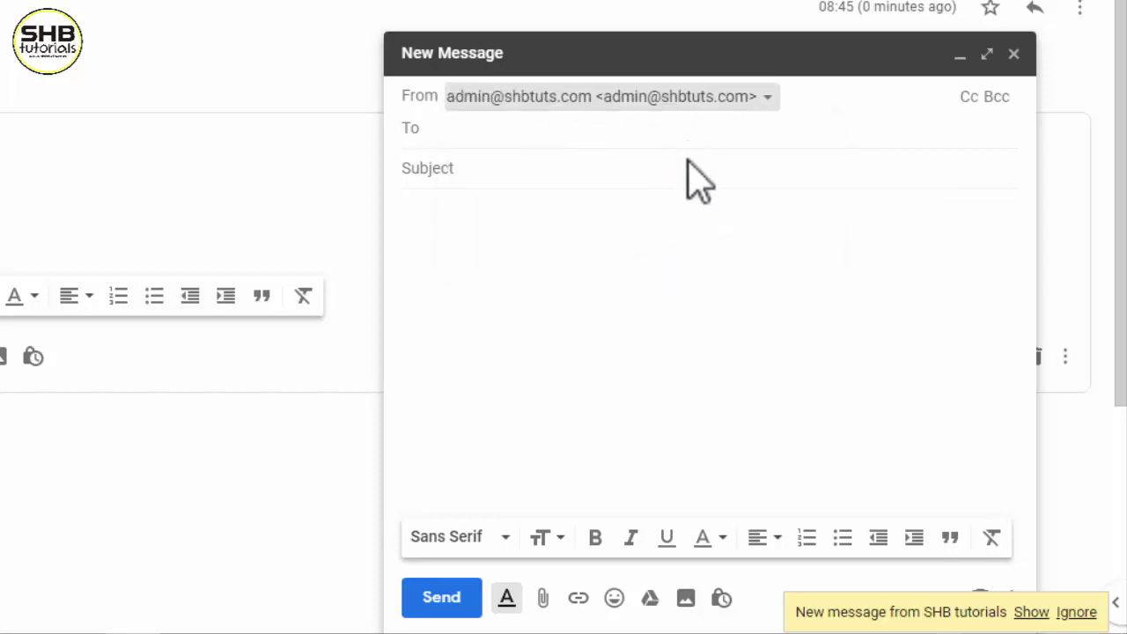
click(582, 131)
click(619, 146)
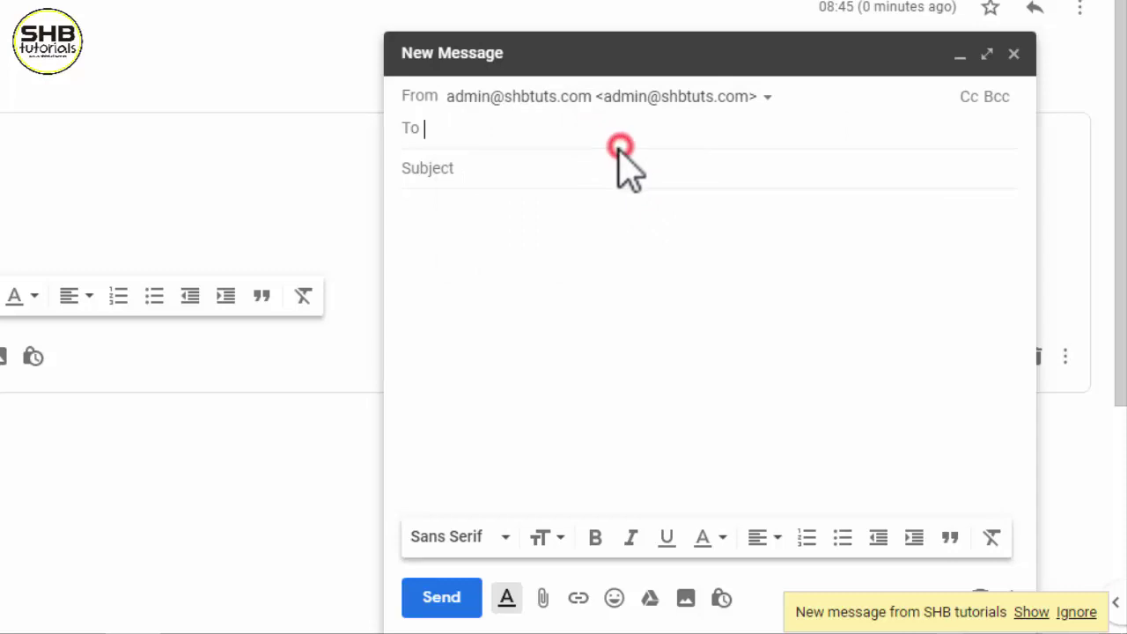
text(HIO)
key(BackSpace)
key(Return)
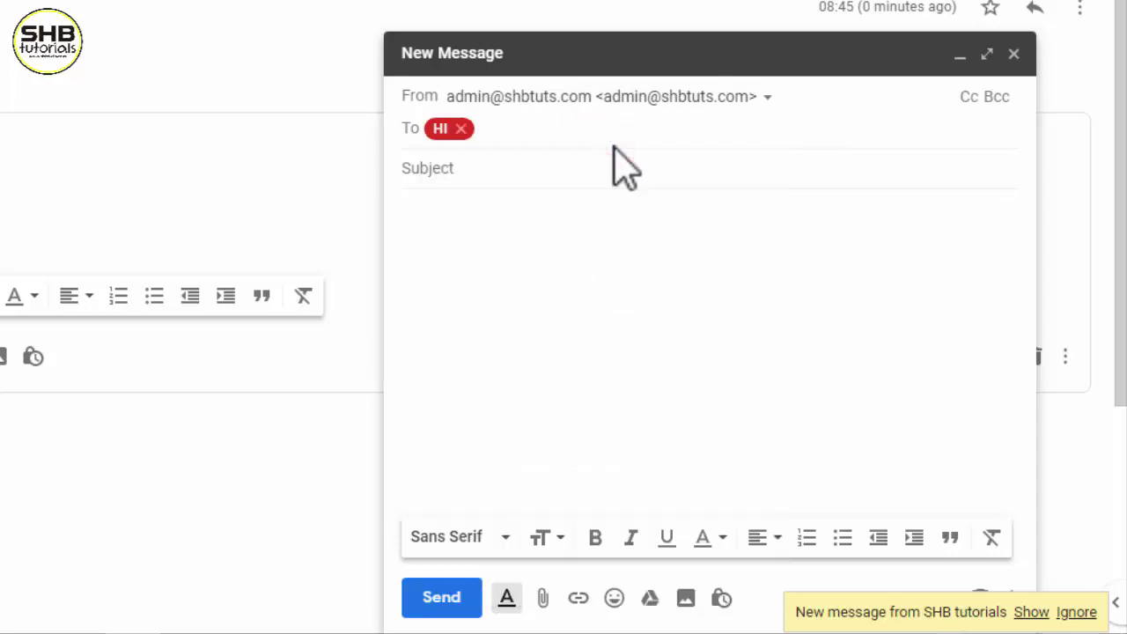
click(460, 128)
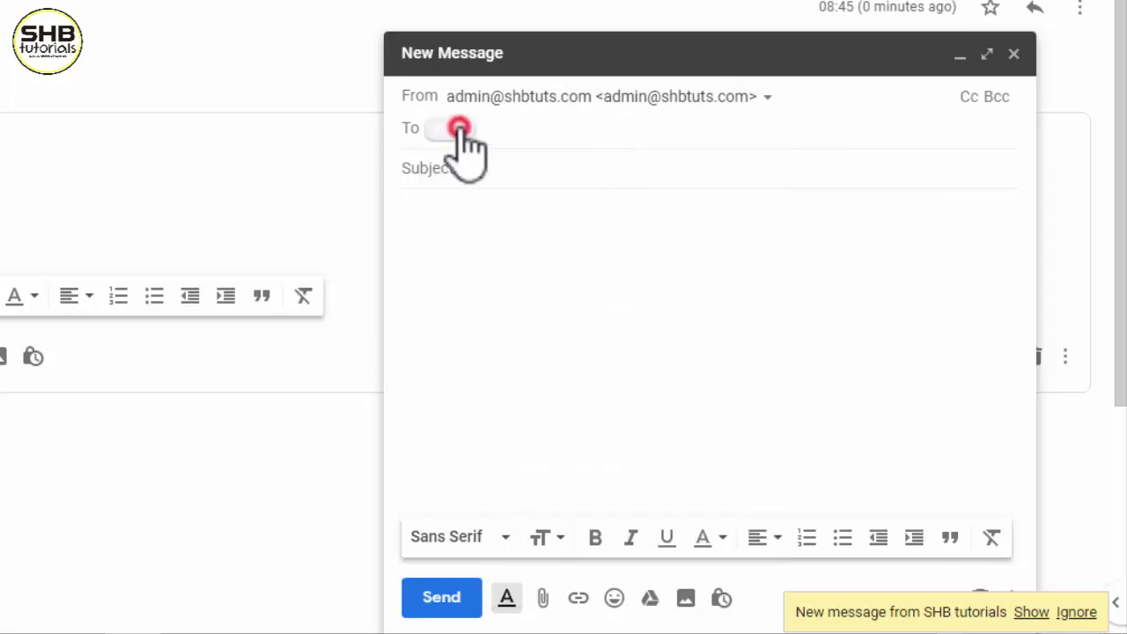
text(shb)
click(606, 179)
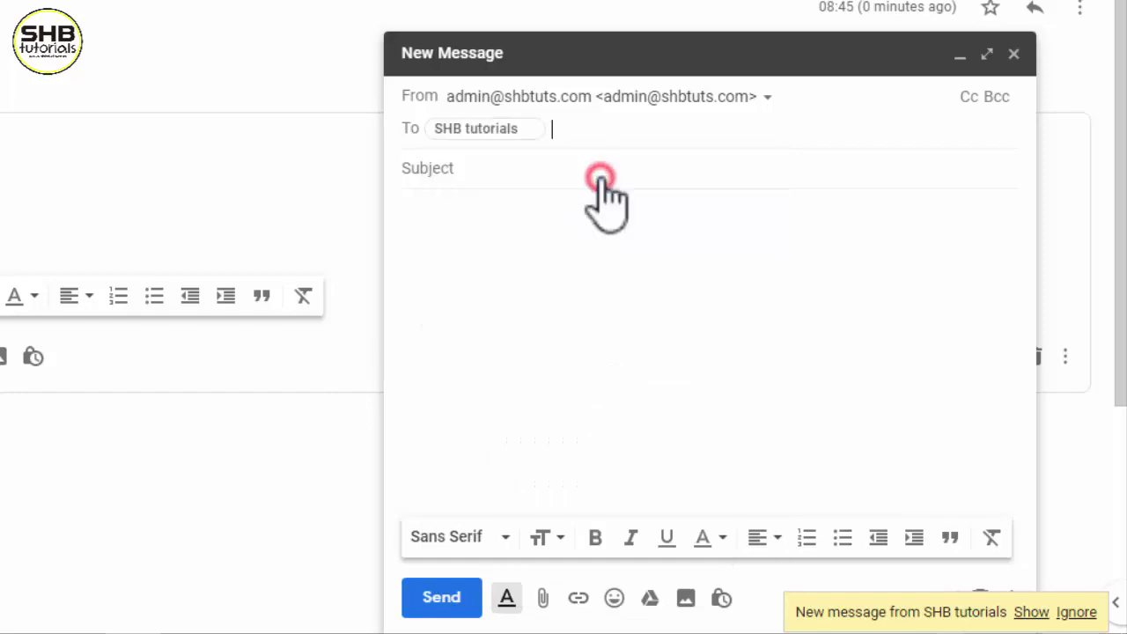
- Give the message subject 'hi' and a short body, then send it
click(604, 176)
text(hi)
key(Tab)
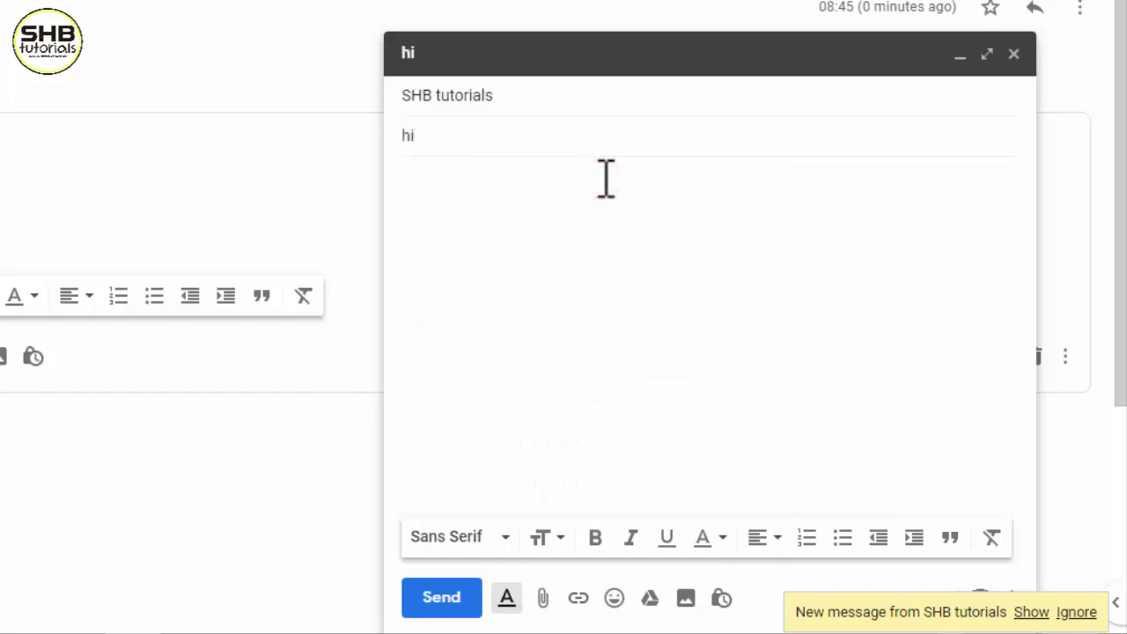
text(dgshgdsh)
click(441, 597)
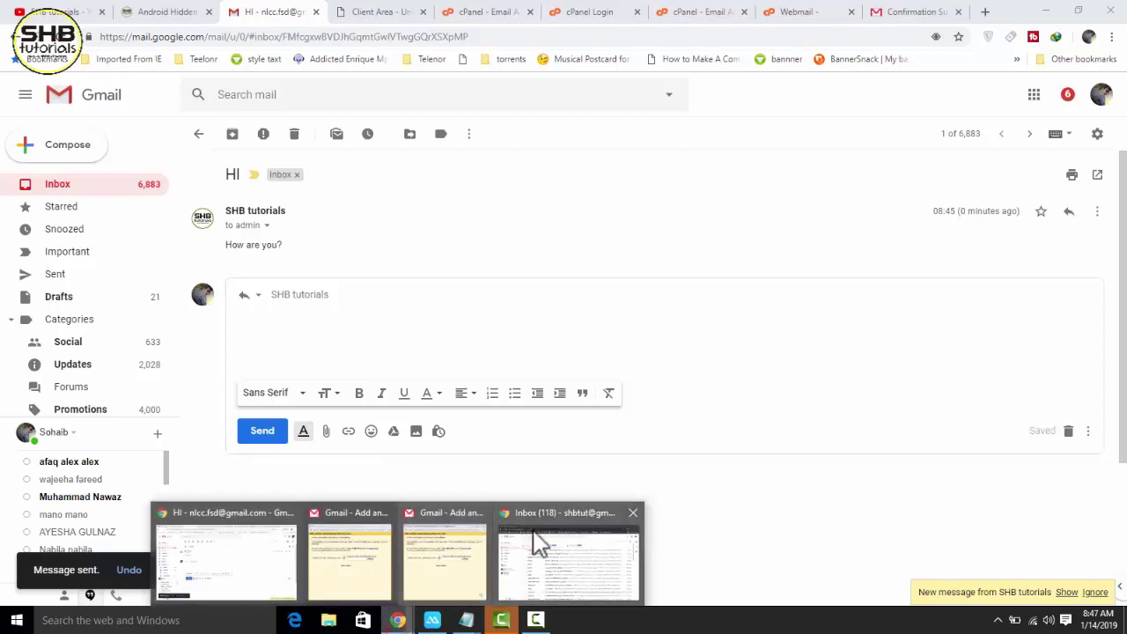
- Start another new message and list the From addresses, including the admin alias
click(75, 152)
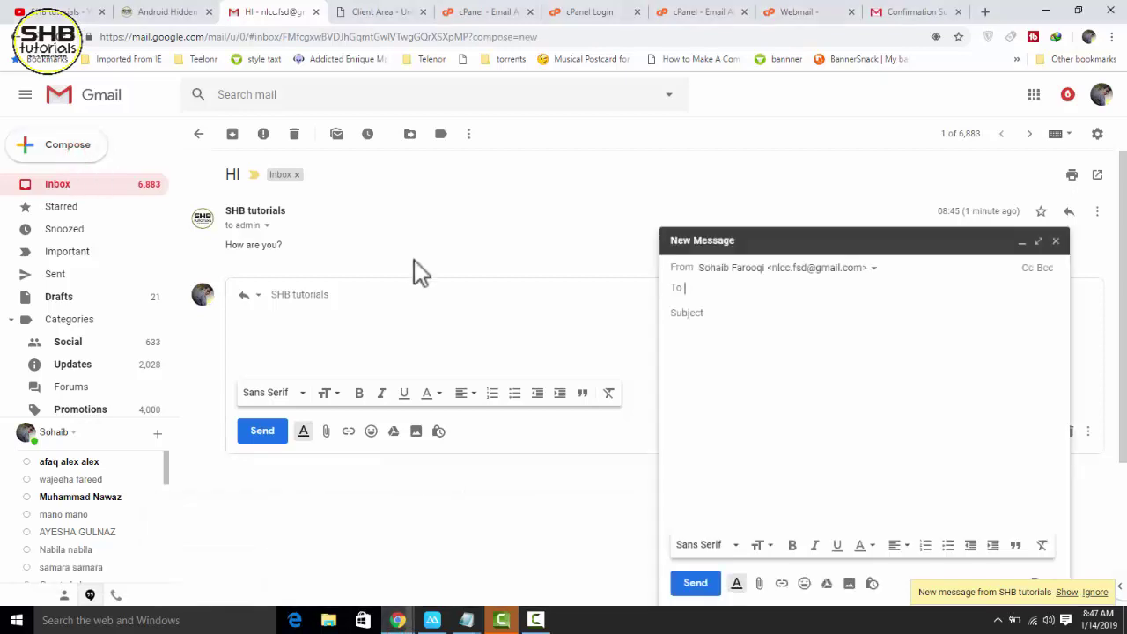
click(803, 268)
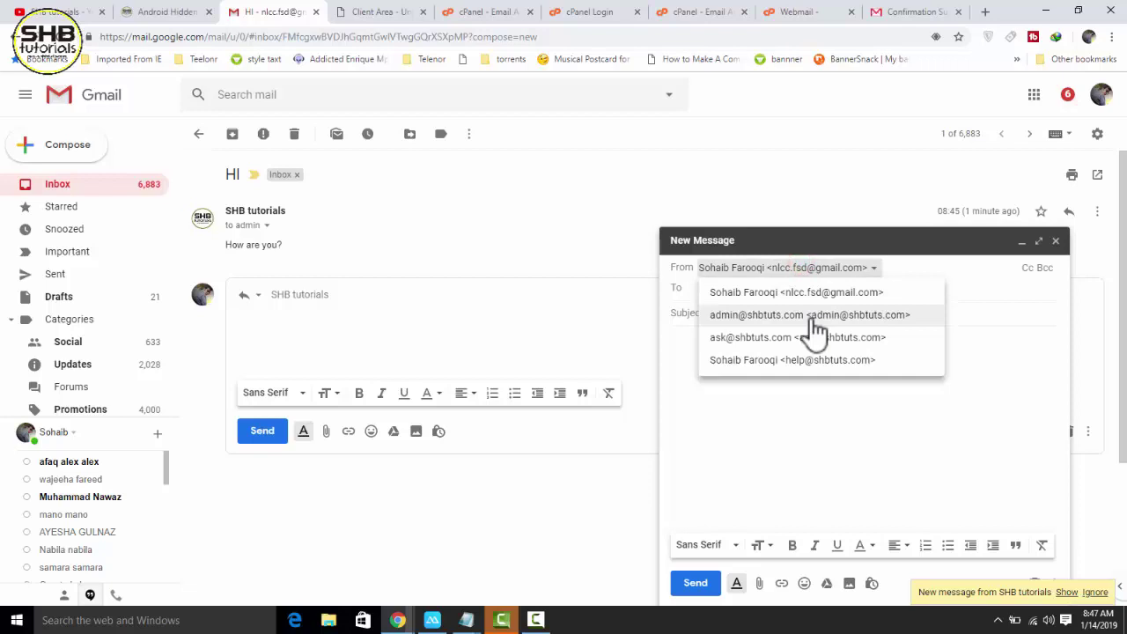